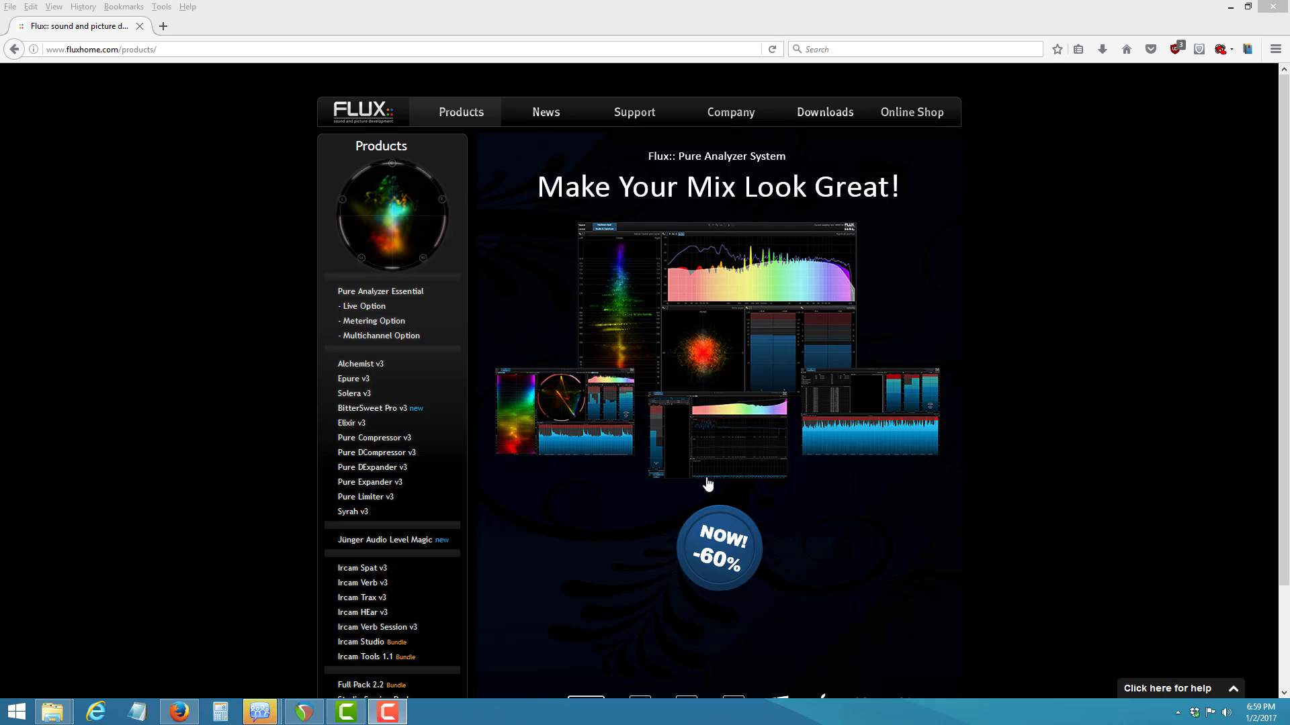
# Return to the REAPER song project and turn on grid lines in the arrange view
pyautogui.click(299, 710)
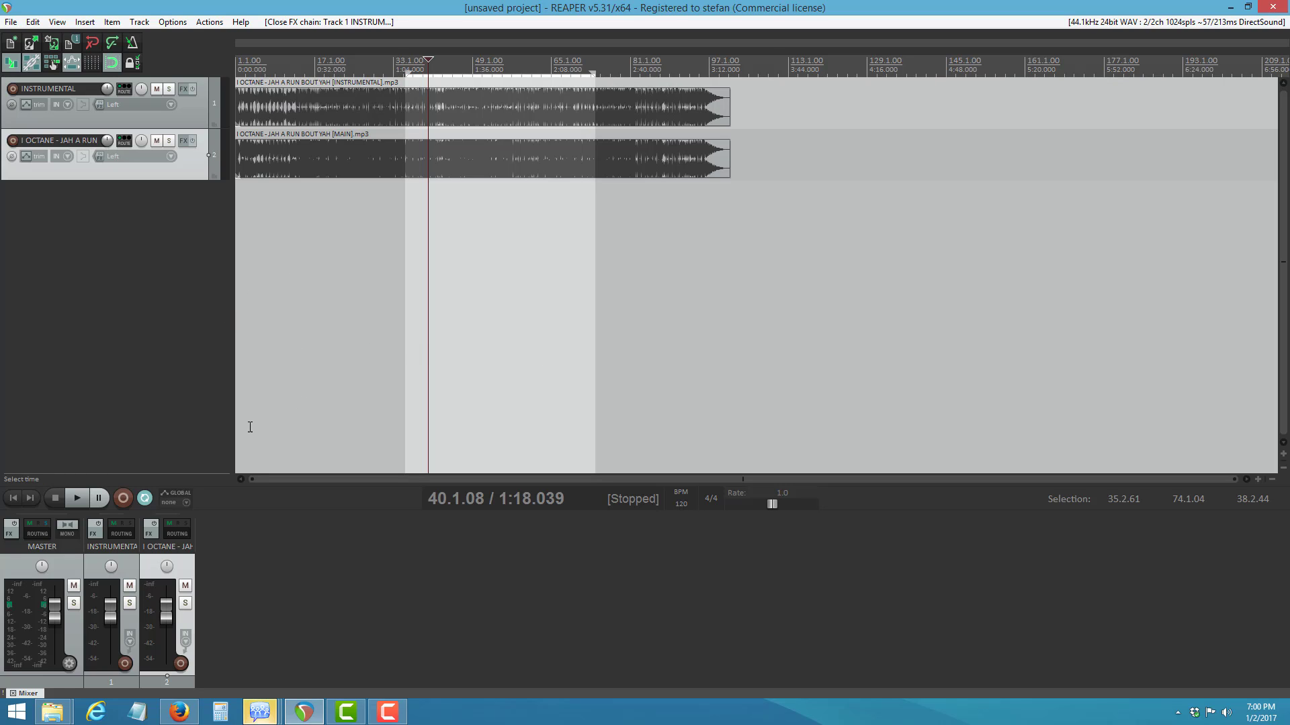
pyautogui.click(91, 62)
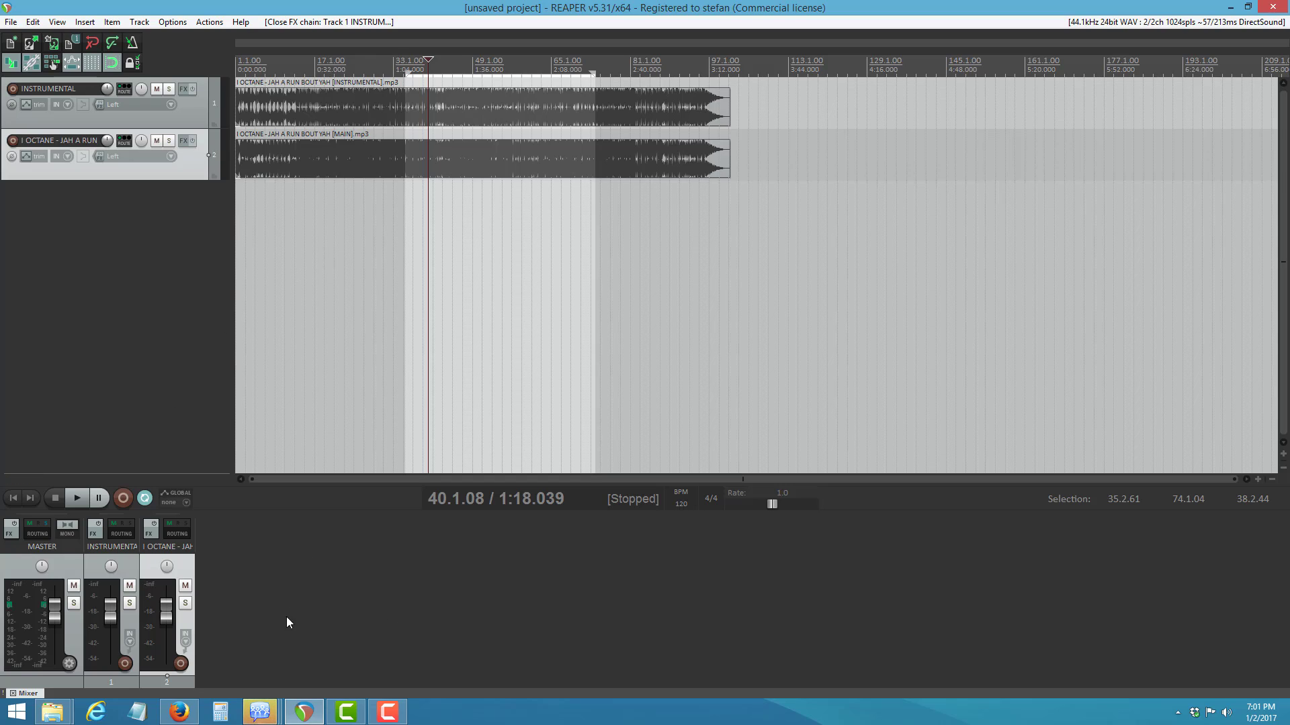
# In Firefox, open the Flux Stereo Tool v3 page and get its free download
pyautogui.click(179, 711)
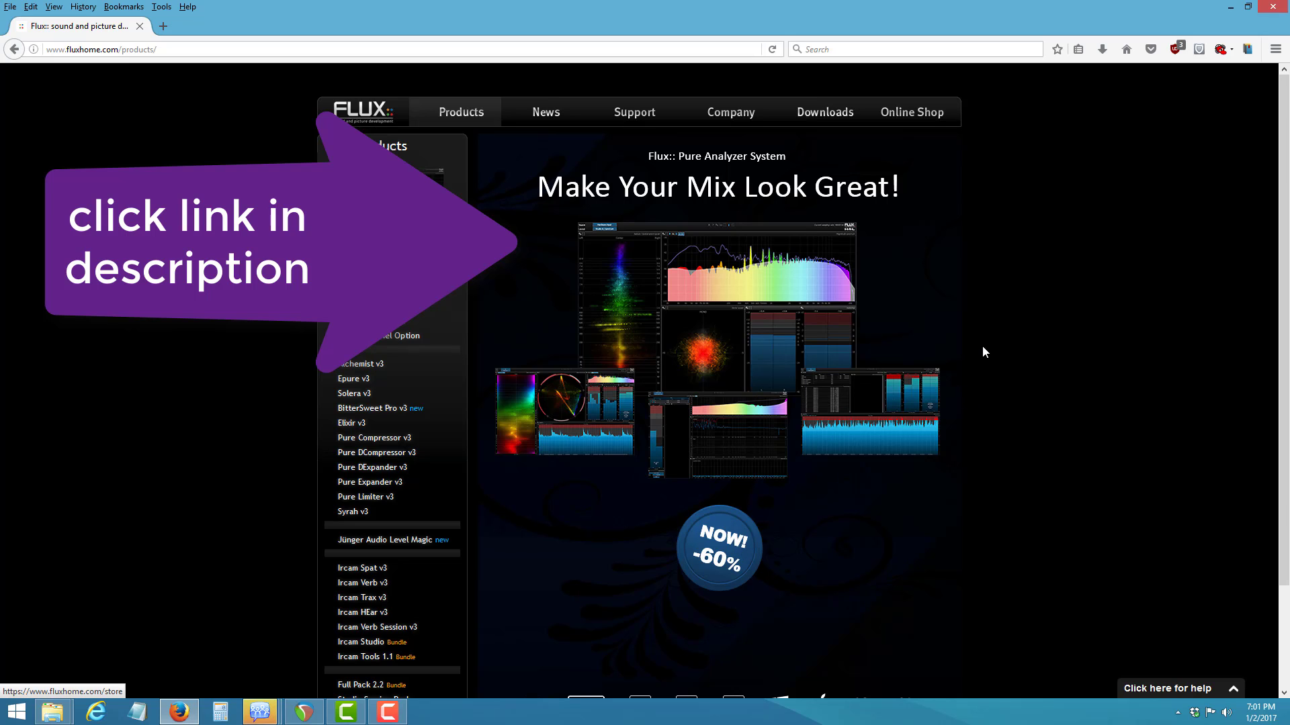
pyautogui.scroll(-3, 978, 346)
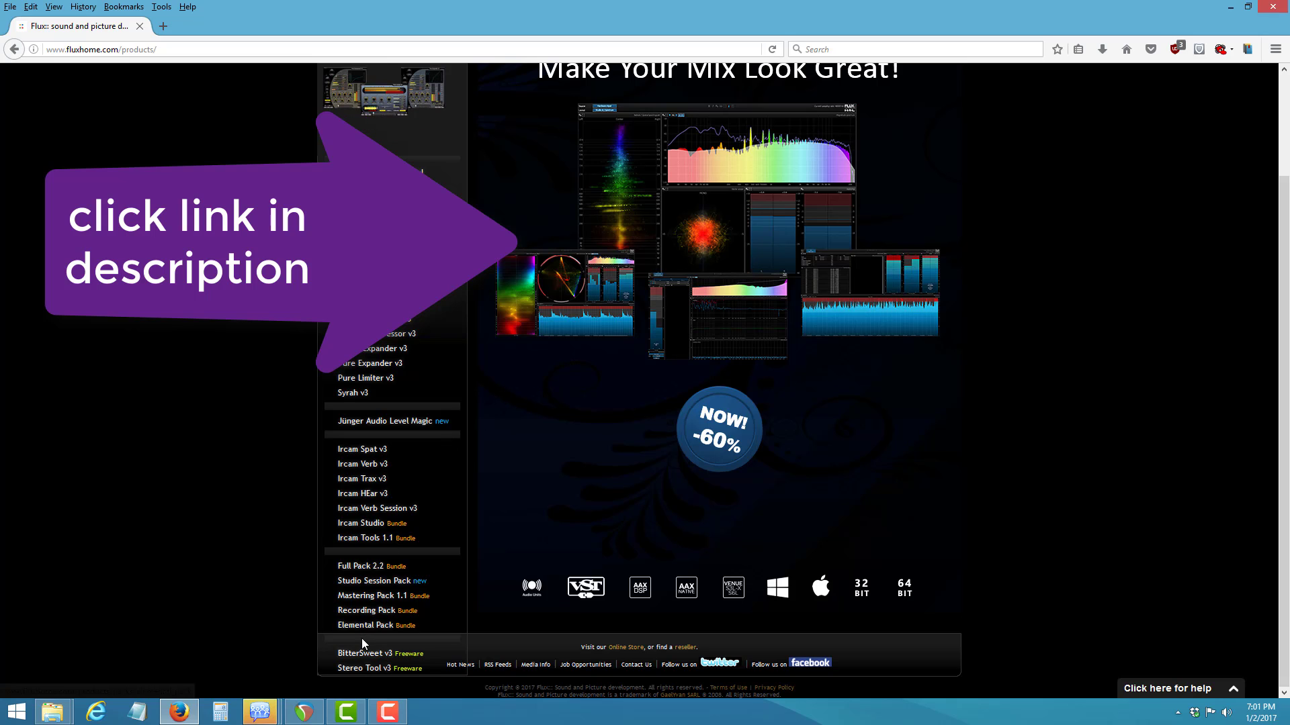
pyautogui.click(369, 669)
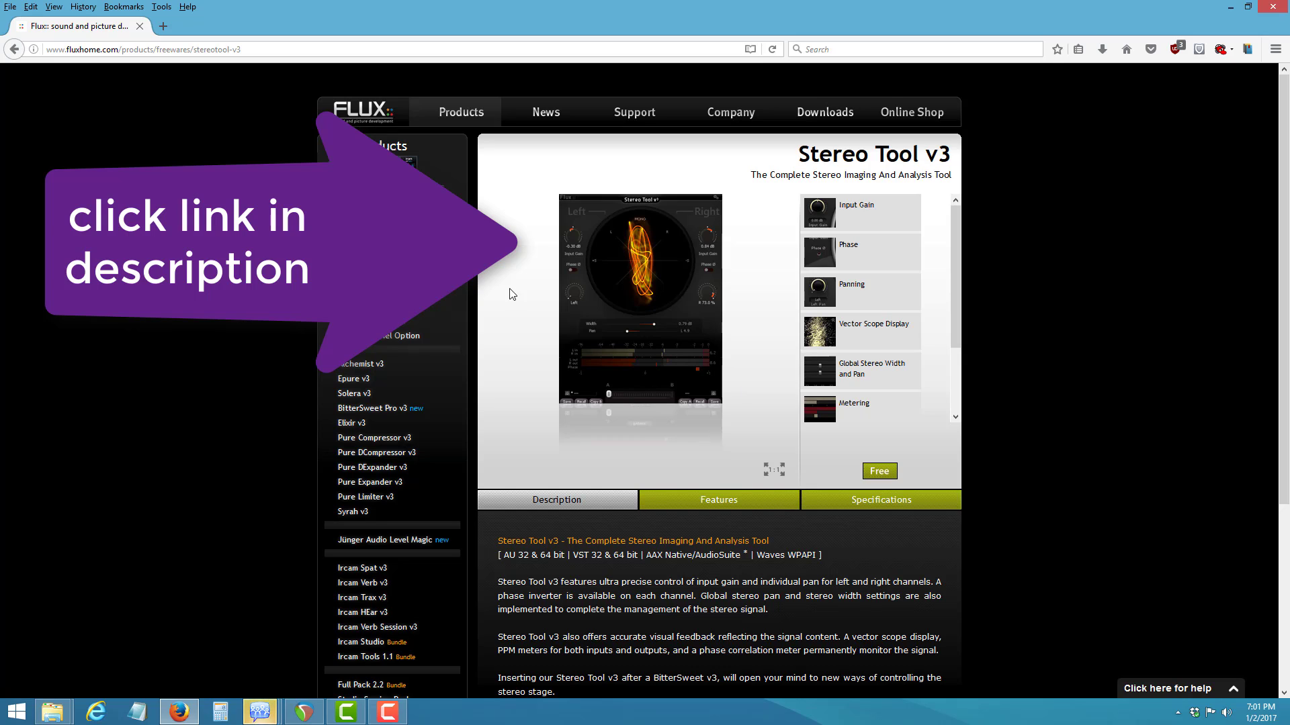
pyautogui.click(879, 473)
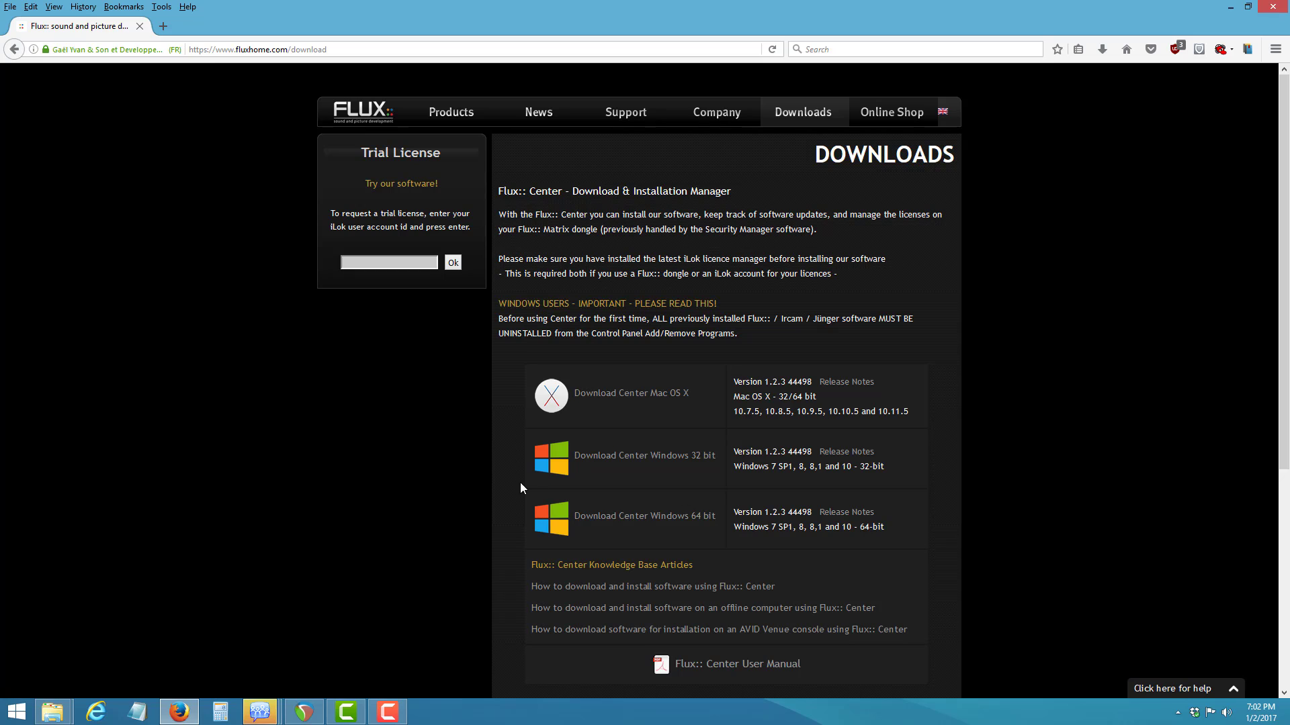
pyautogui.rightClick(725, 458)
pyautogui.click(305, 496)
# Turn REAPER's grid lines off and zoom in on the start of the INSTRUMENTAL and MAIN items
pyautogui.click(316, 716)
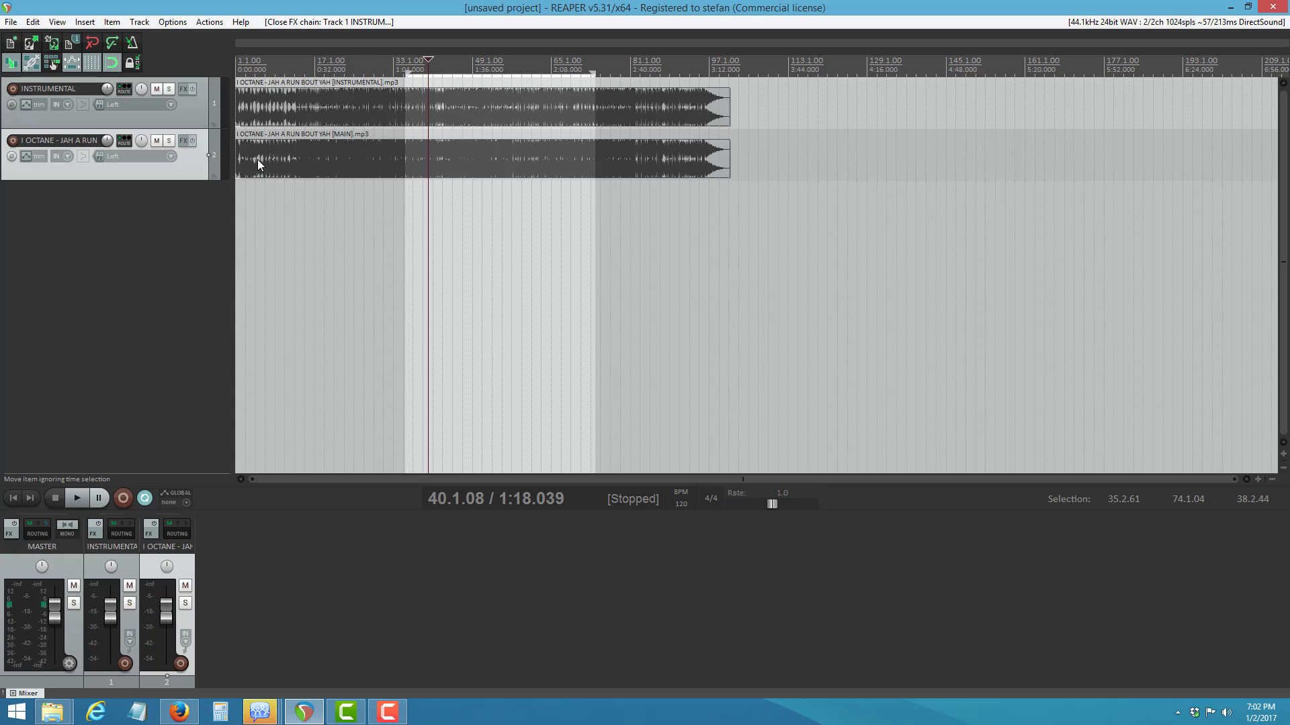
pyautogui.click(91, 64)
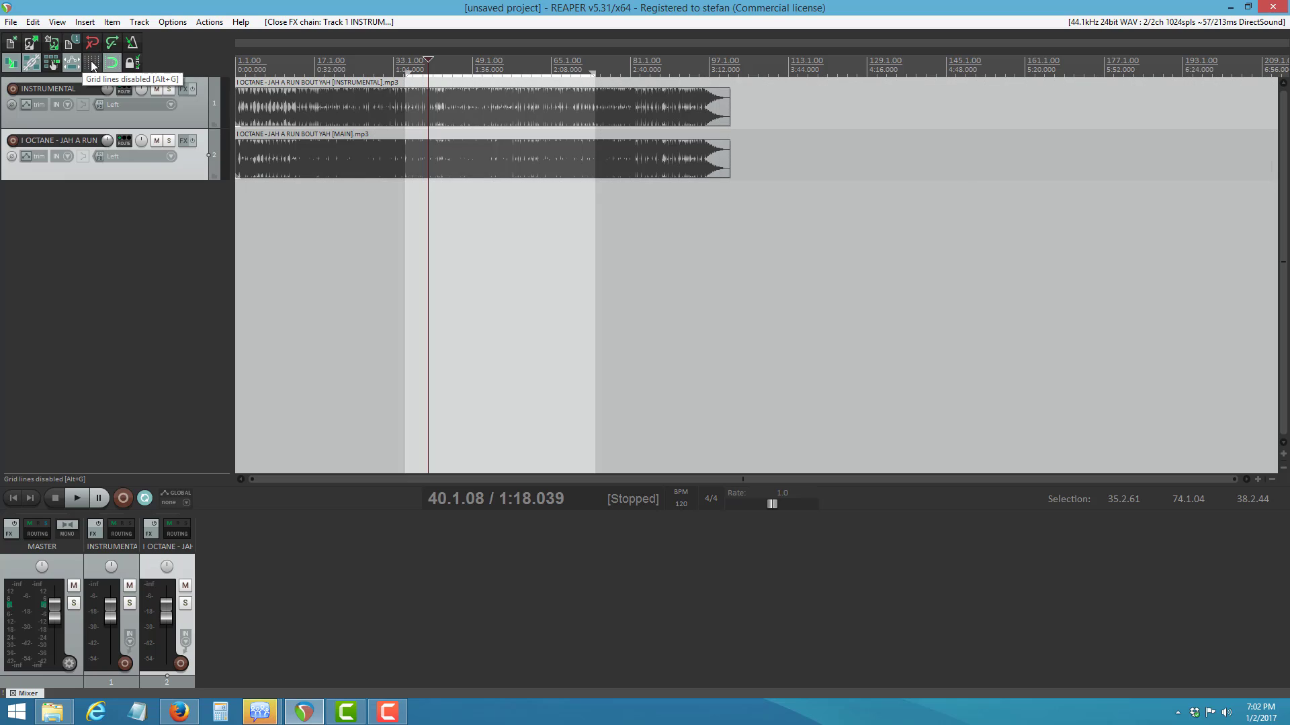
pyautogui.click(98, 65)
pyautogui.click(93, 67)
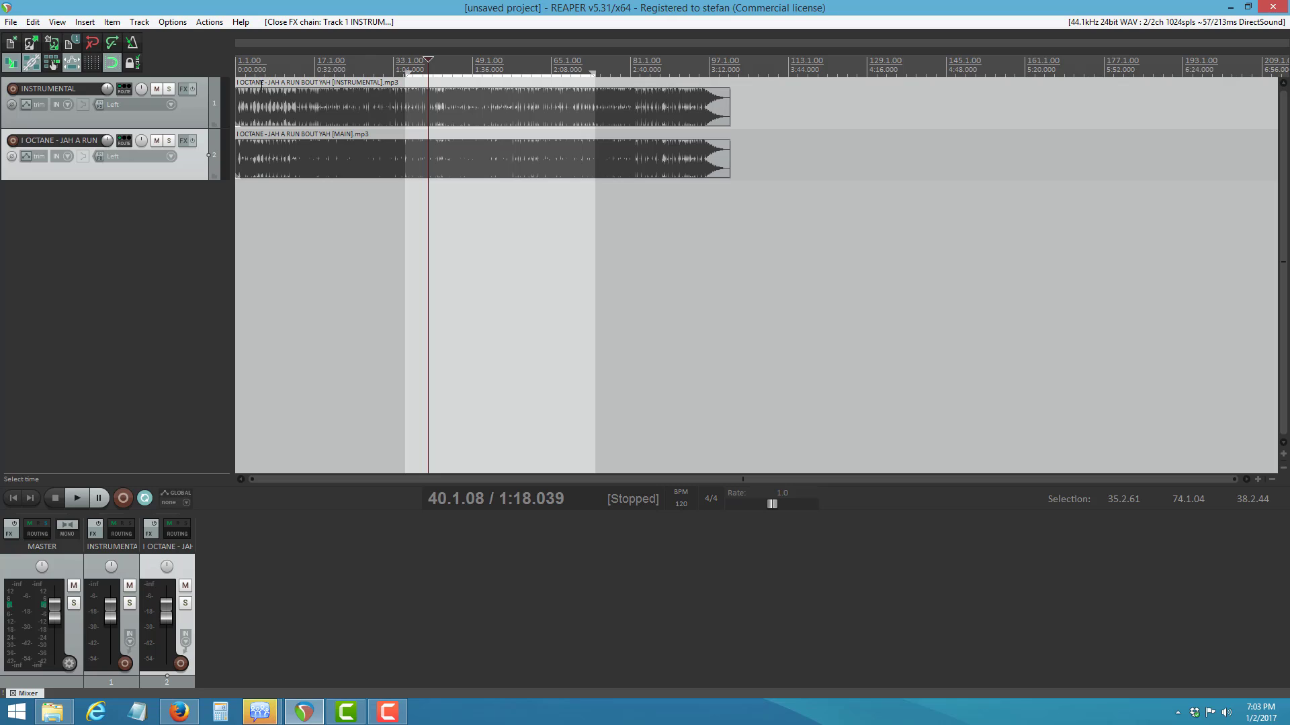
pyautogui.moveTo(302, 117); pyautogui.dragTo(19, 128)
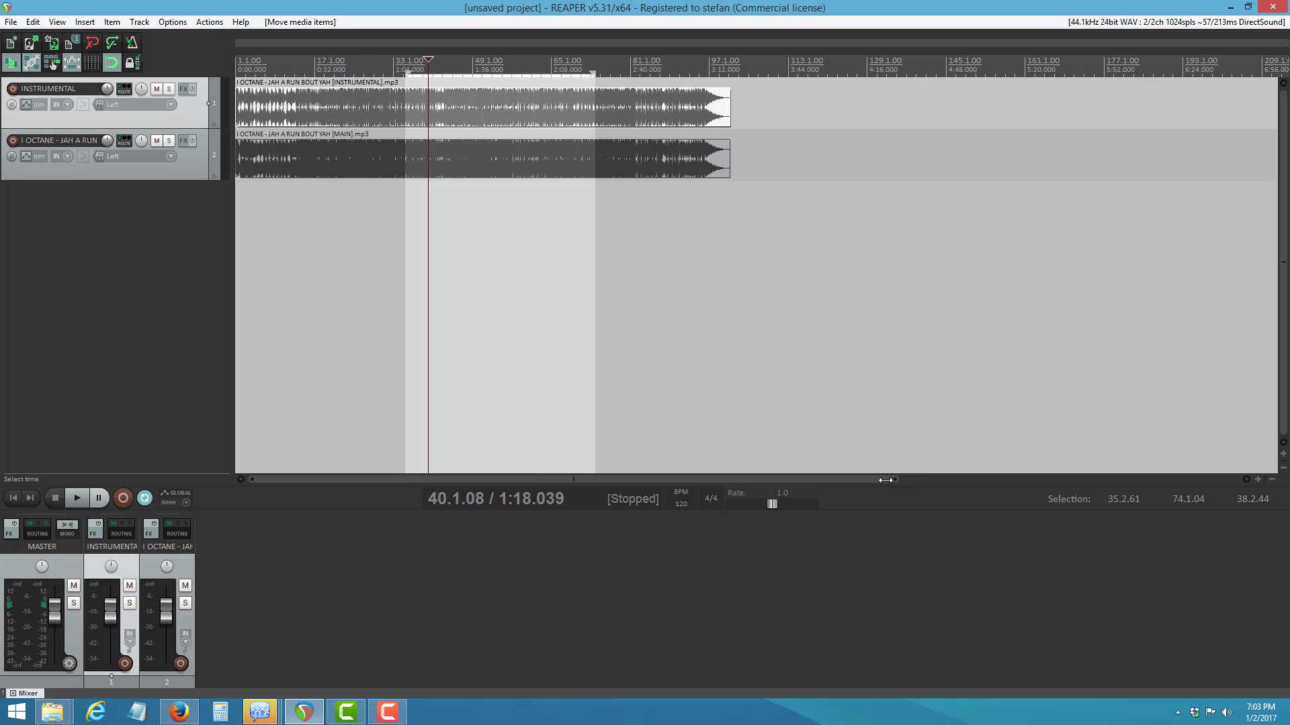
pyautogui.moveTo(895, 479); pyautogui.dragTo(262, 425)
pyautogui.click(642, 173)
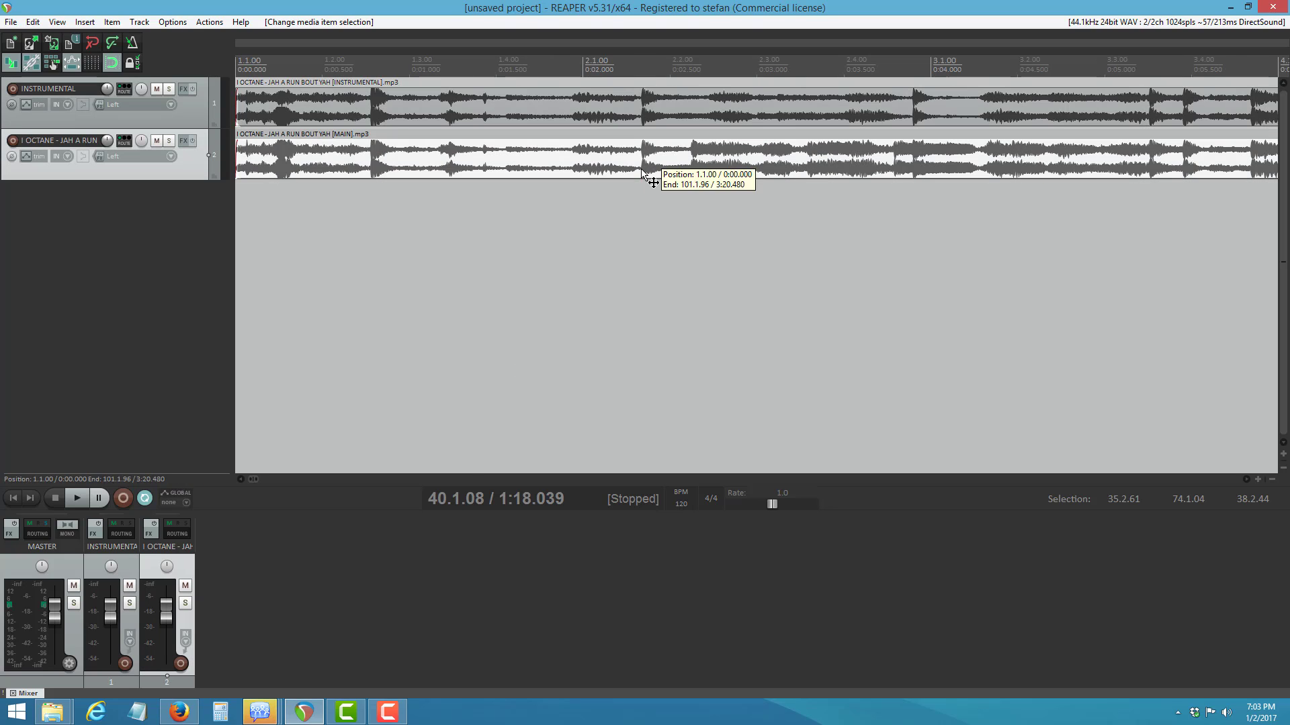
pyautogui.scroll(15, 648, 186)
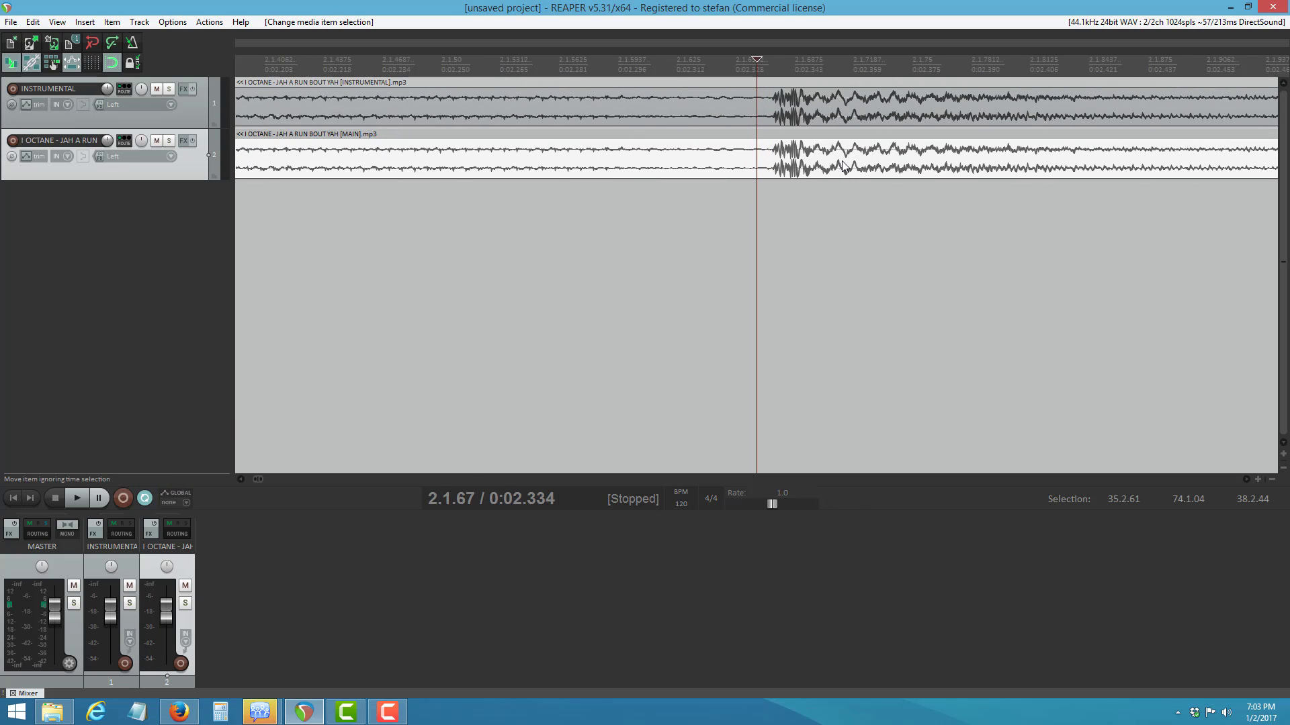
pyautogui.scroll(-2, 903, 137)
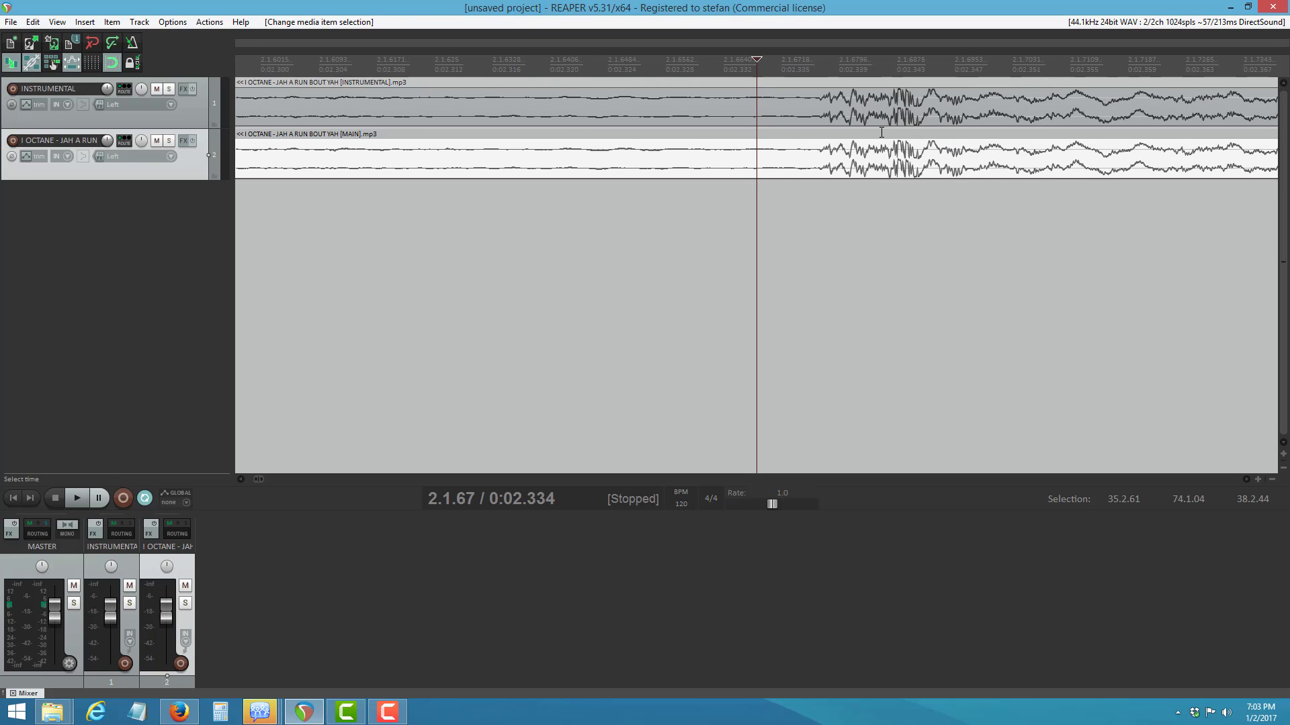
pyautogui.scroll(2, 882, 132)
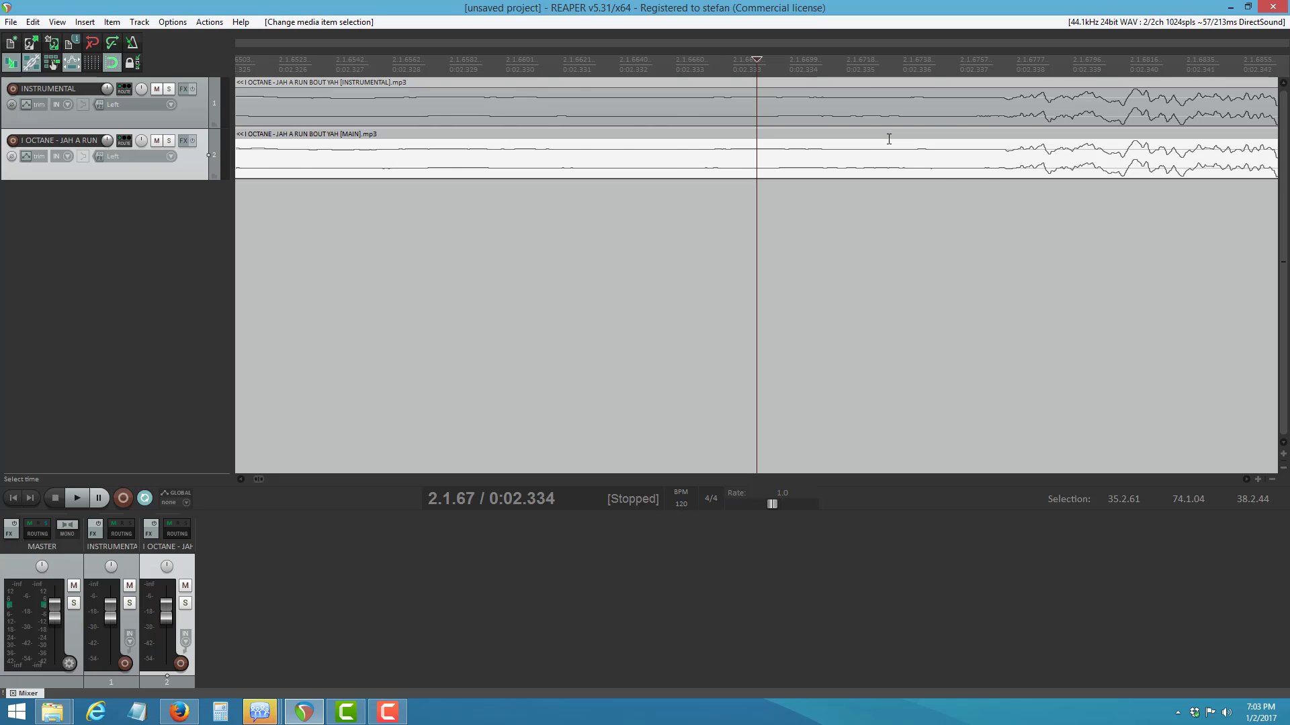
pyautogui.scroll(-2, 885, 137)
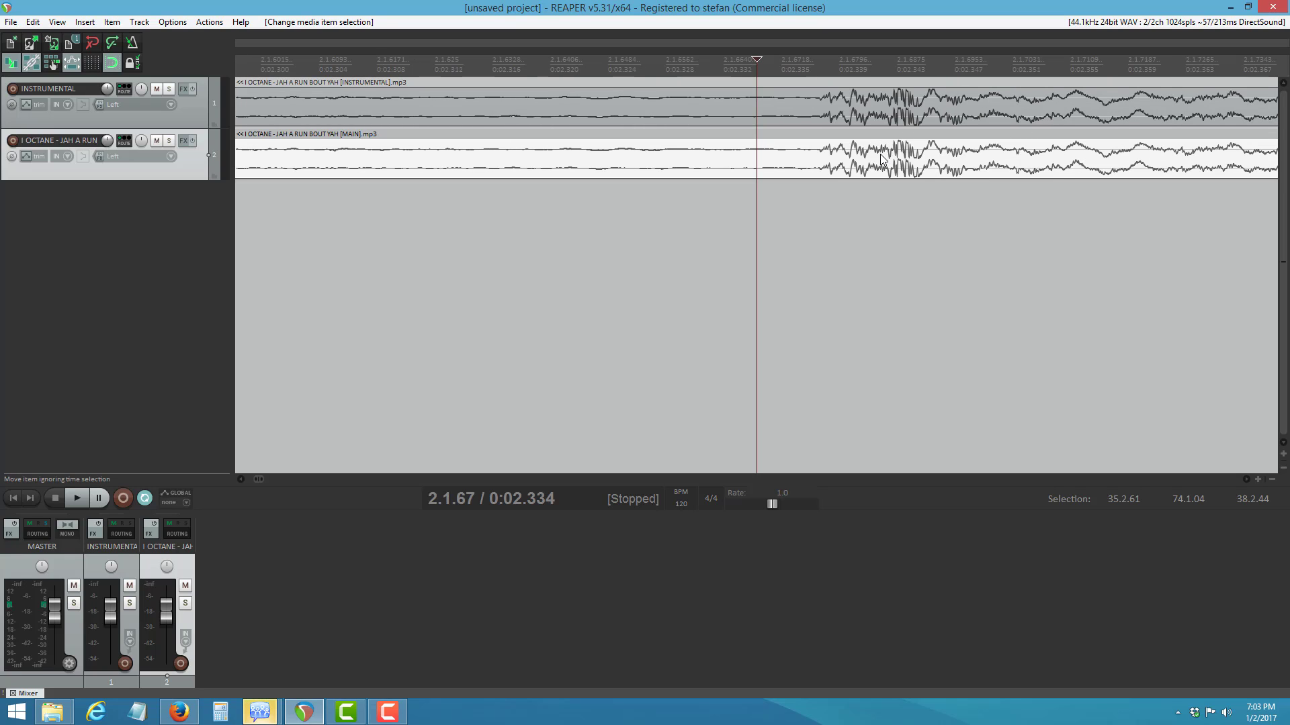
pyautogui.scroll(2, 856, 161)
pyautogui.scroll(-3, 922, 161)
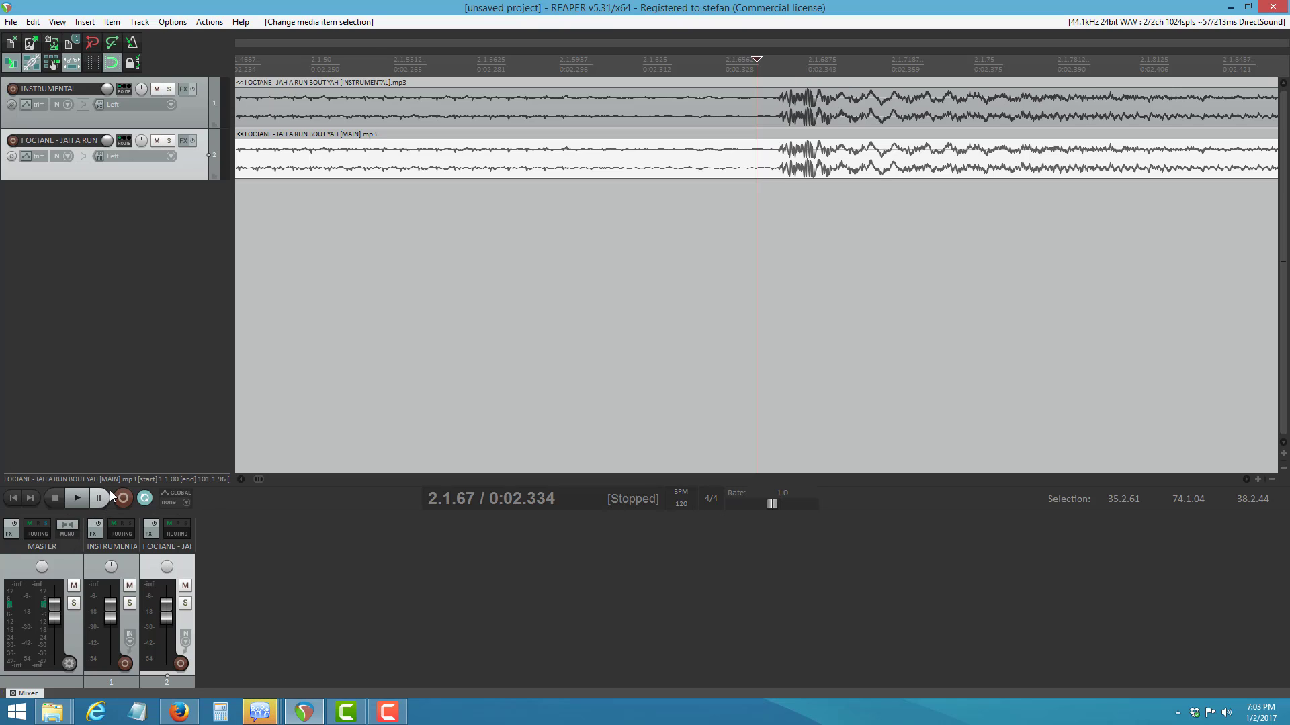
# Add VST: StereoTool v3, found by filtering for FLUX, to the INSTRUMENTAL track's FX chain
pyautogui.click(98, 538)
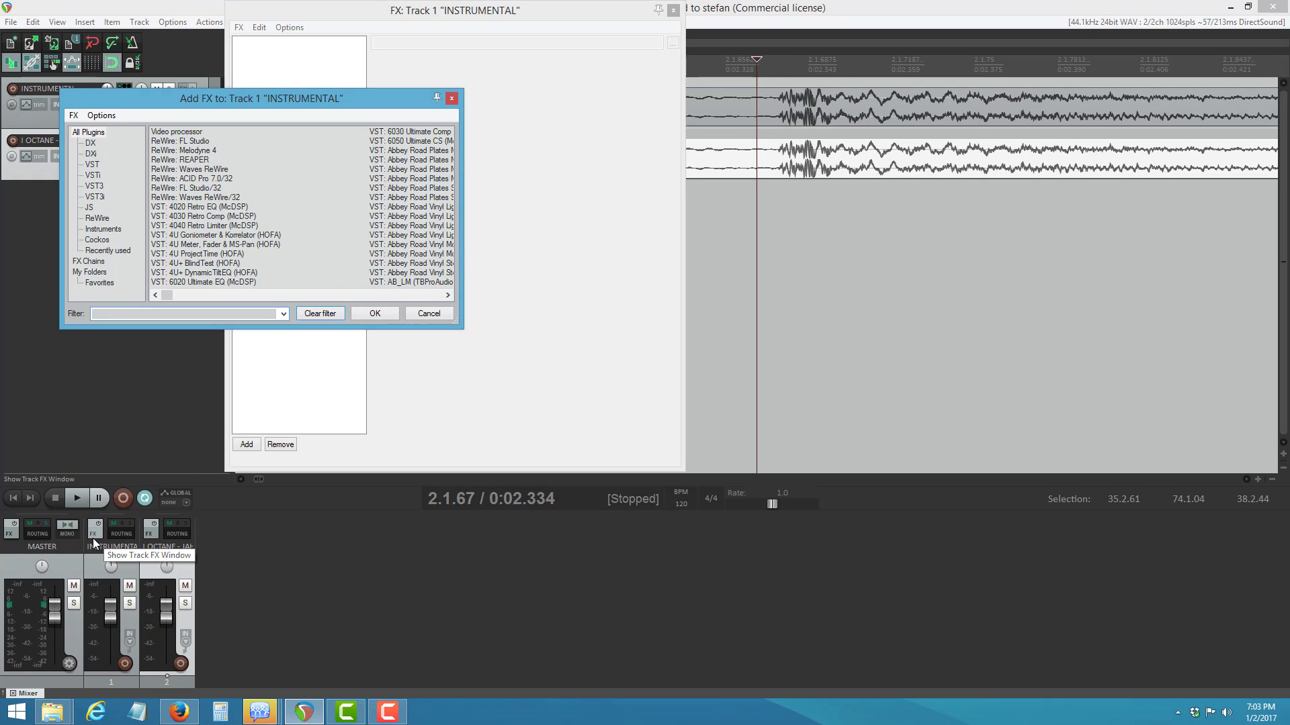
pyautogui.click(452, 98)
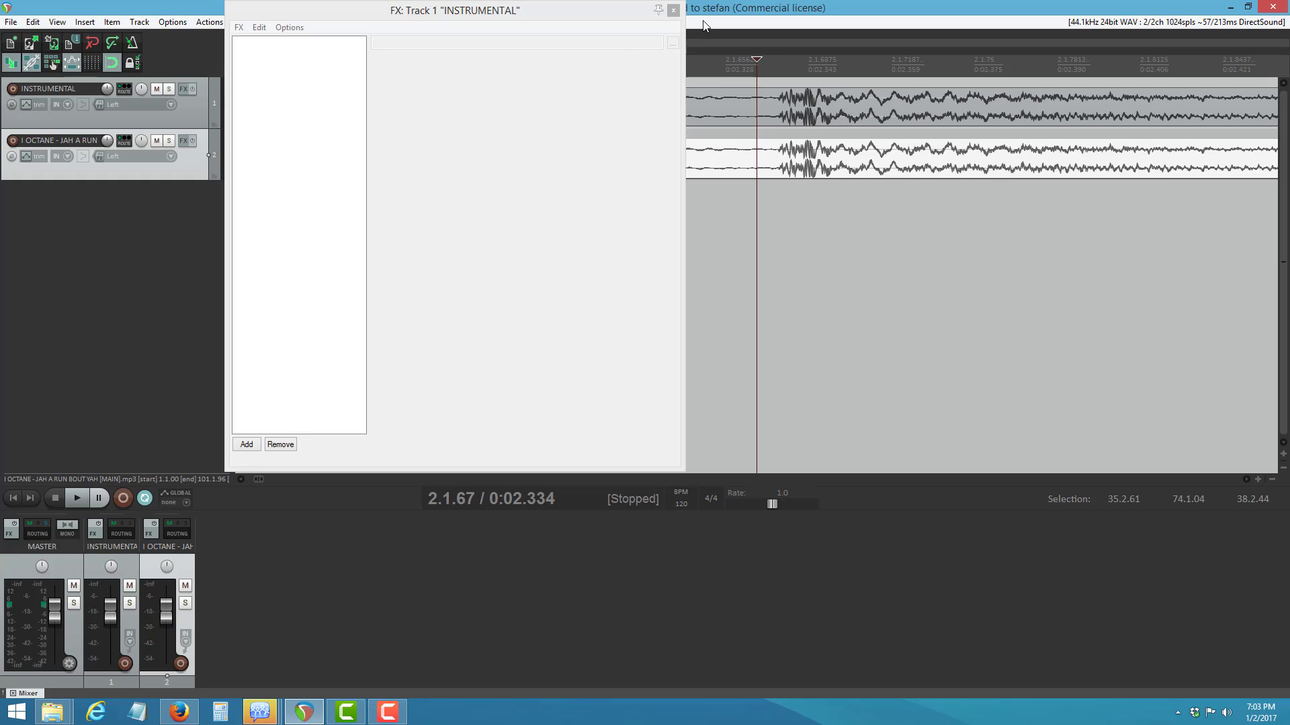
pyautogui.click(673, 10)
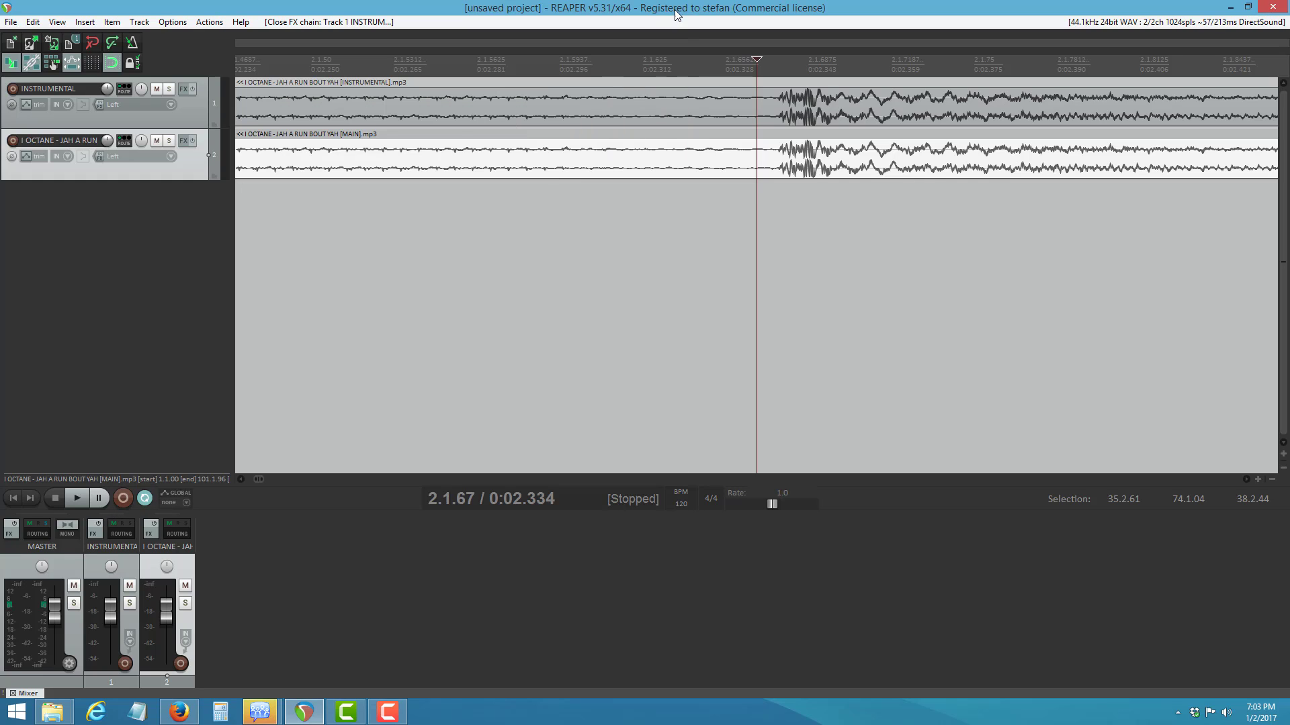
pyautogui.click(94, 541)
pyautogui.click(94, 534)
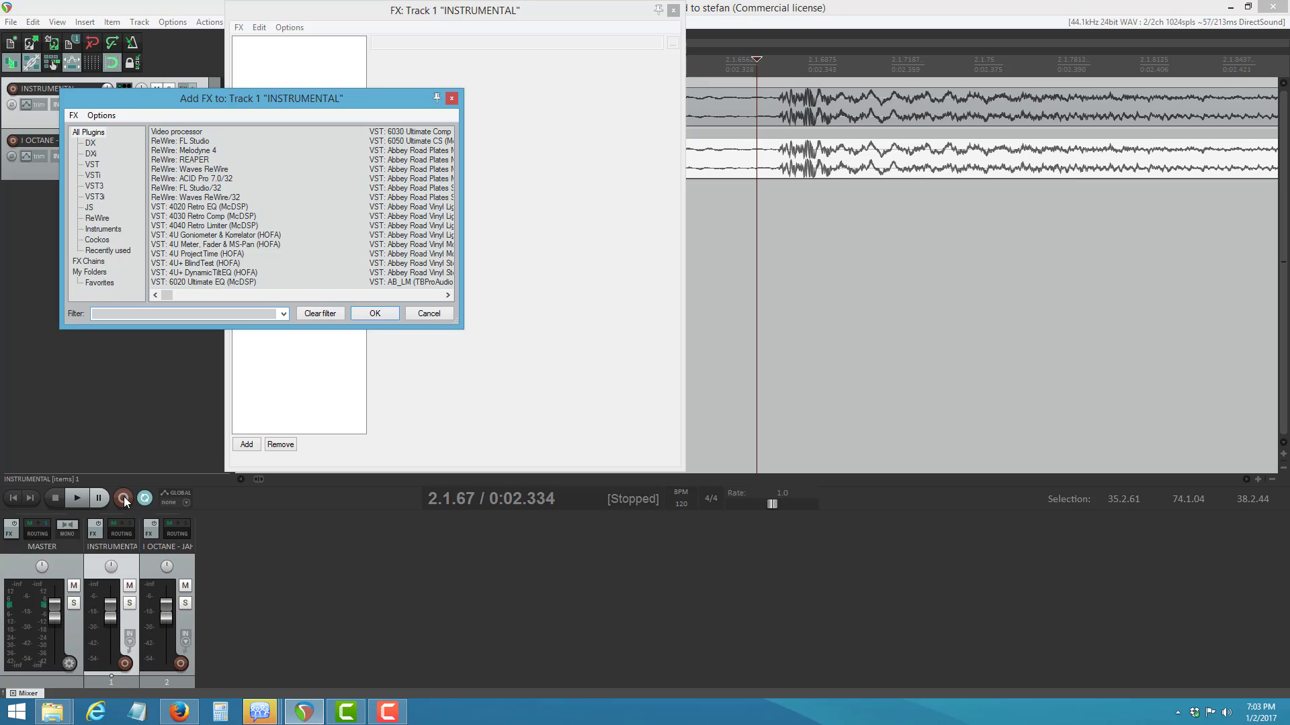
pyautogui.click(87, 133)
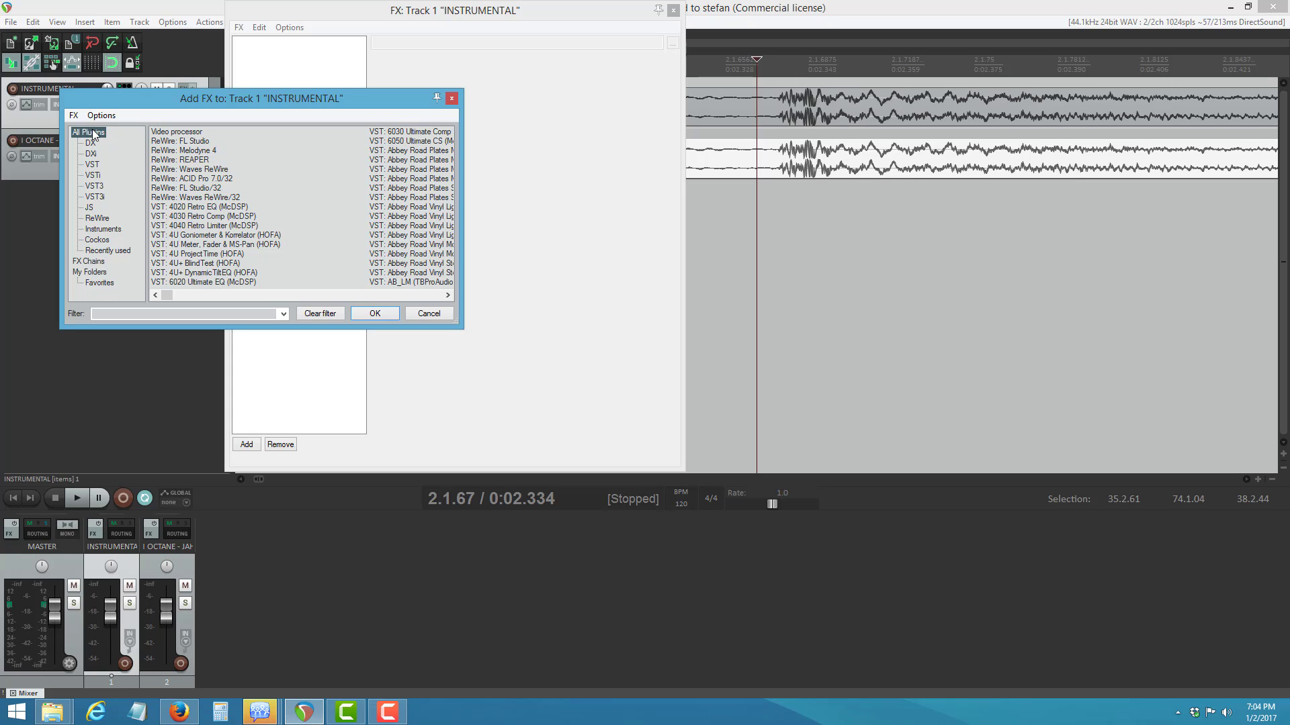
pyautogui.click(186, 313)
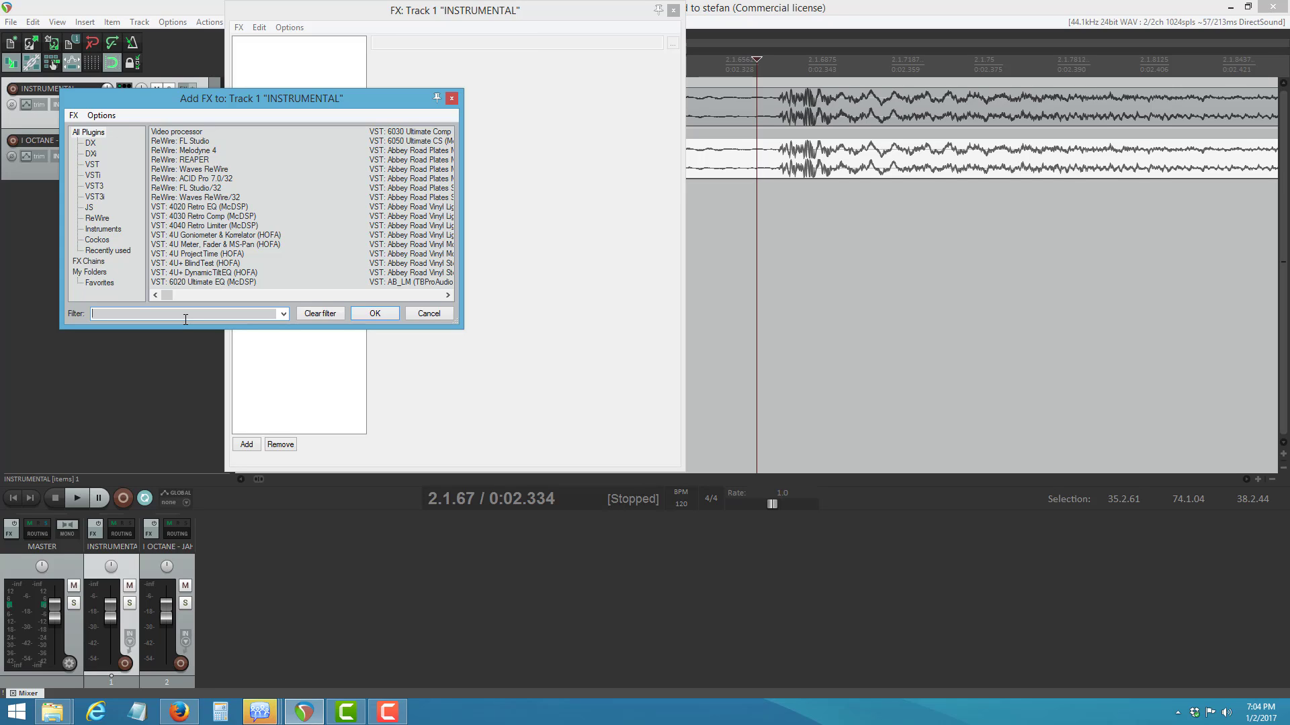
pyautogui.write('FLUX')
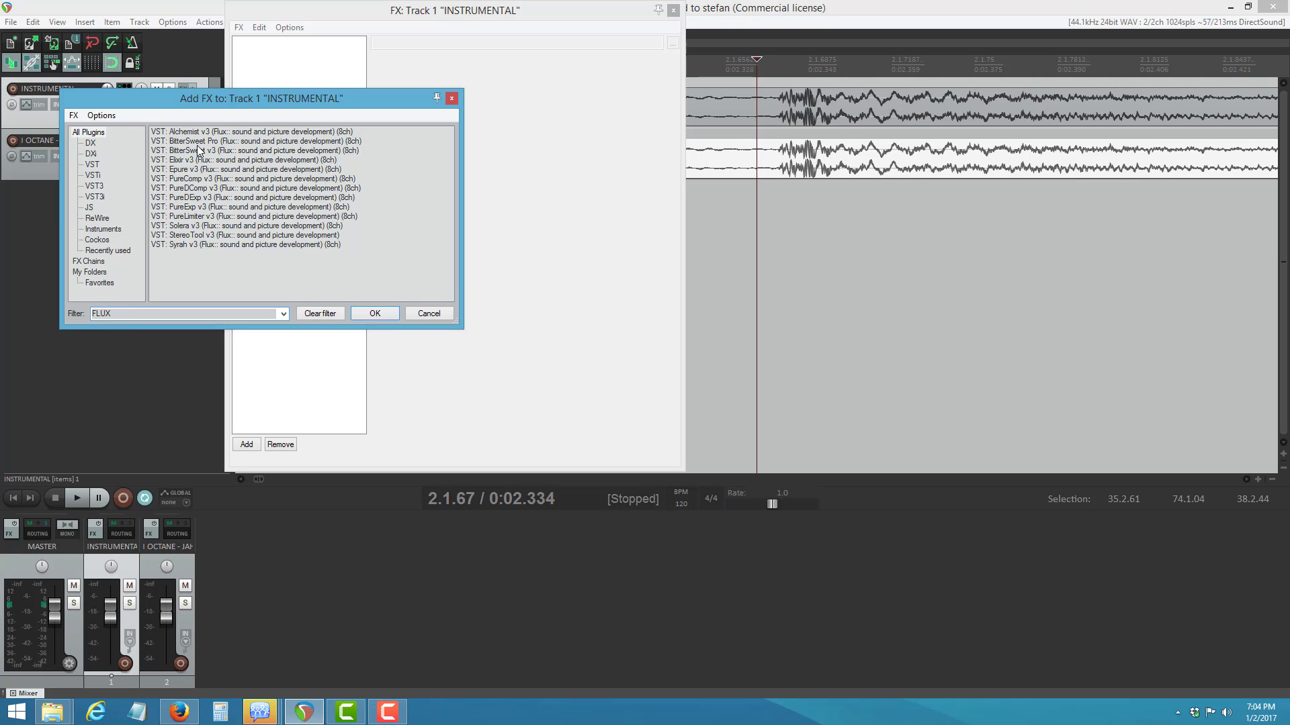
pyautogui.click(205, 235)
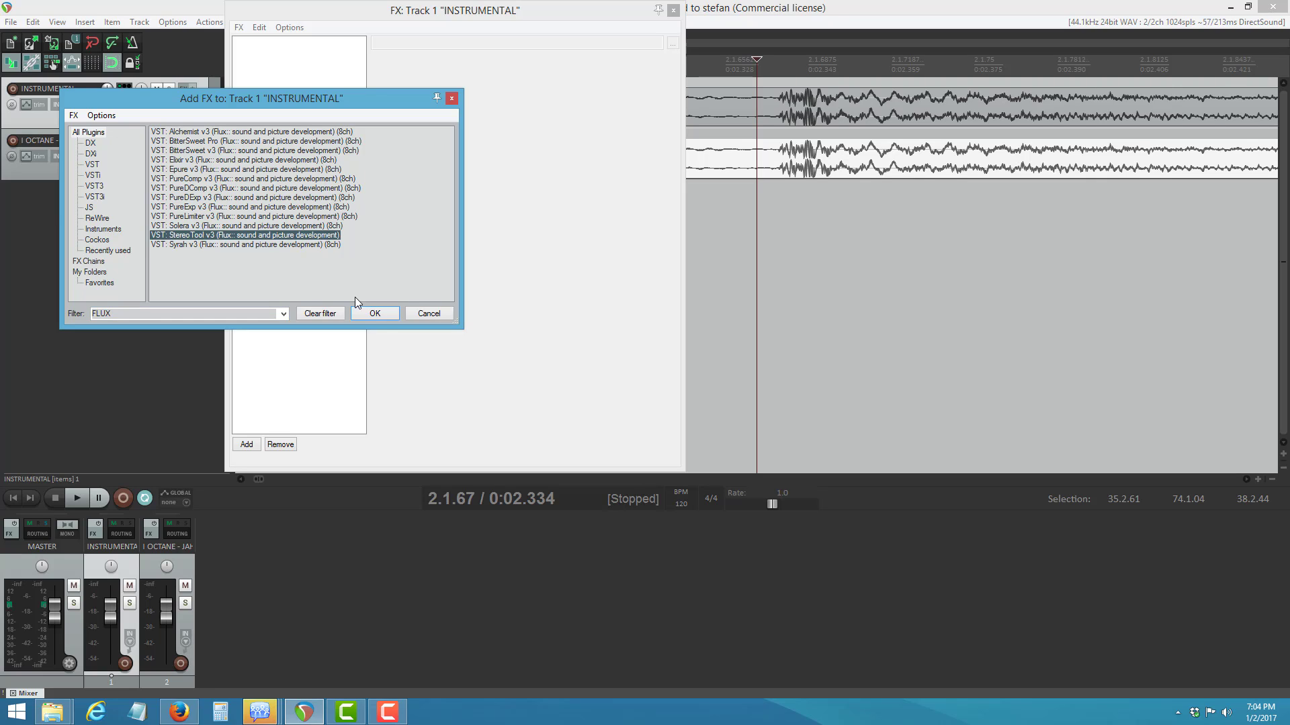
pyautogui.click(377, 312)
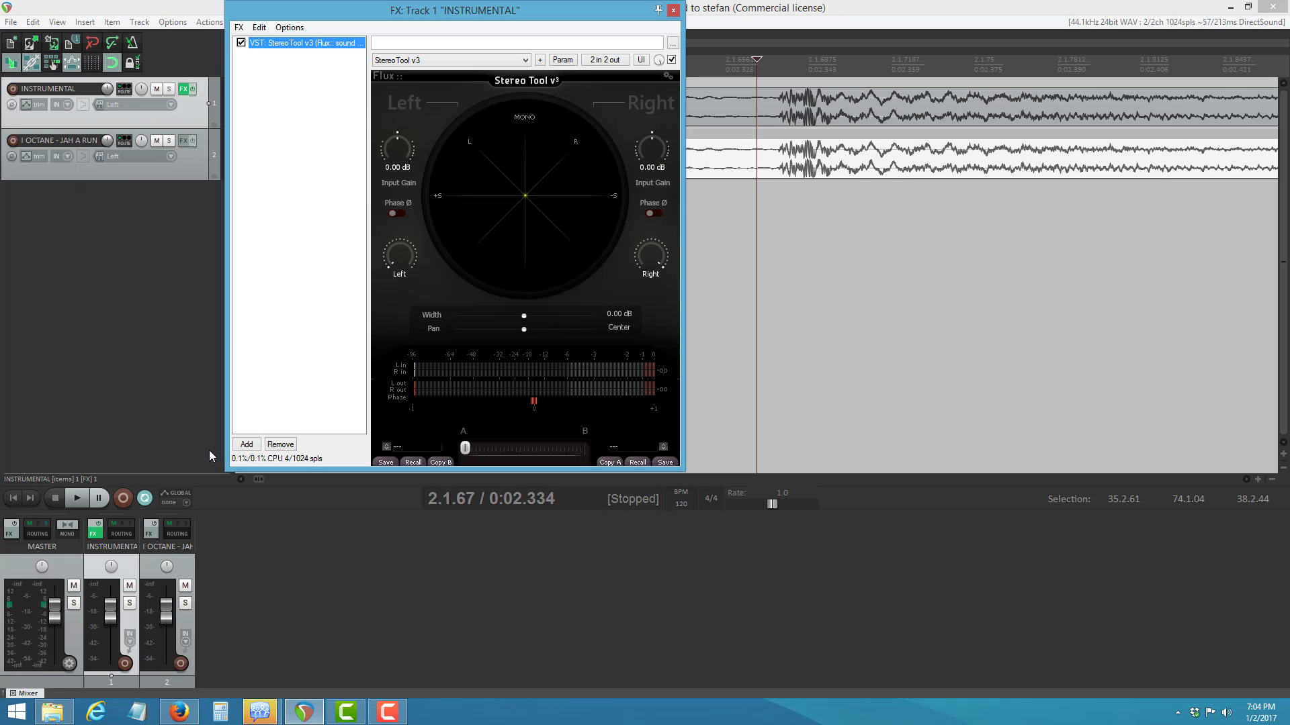
# Zoom out, move the Stereo Tool window aside, and set the play position to 35.2.61
pyautogui.moveTo(261, 480); pyautogui.dragTo(578, 432)
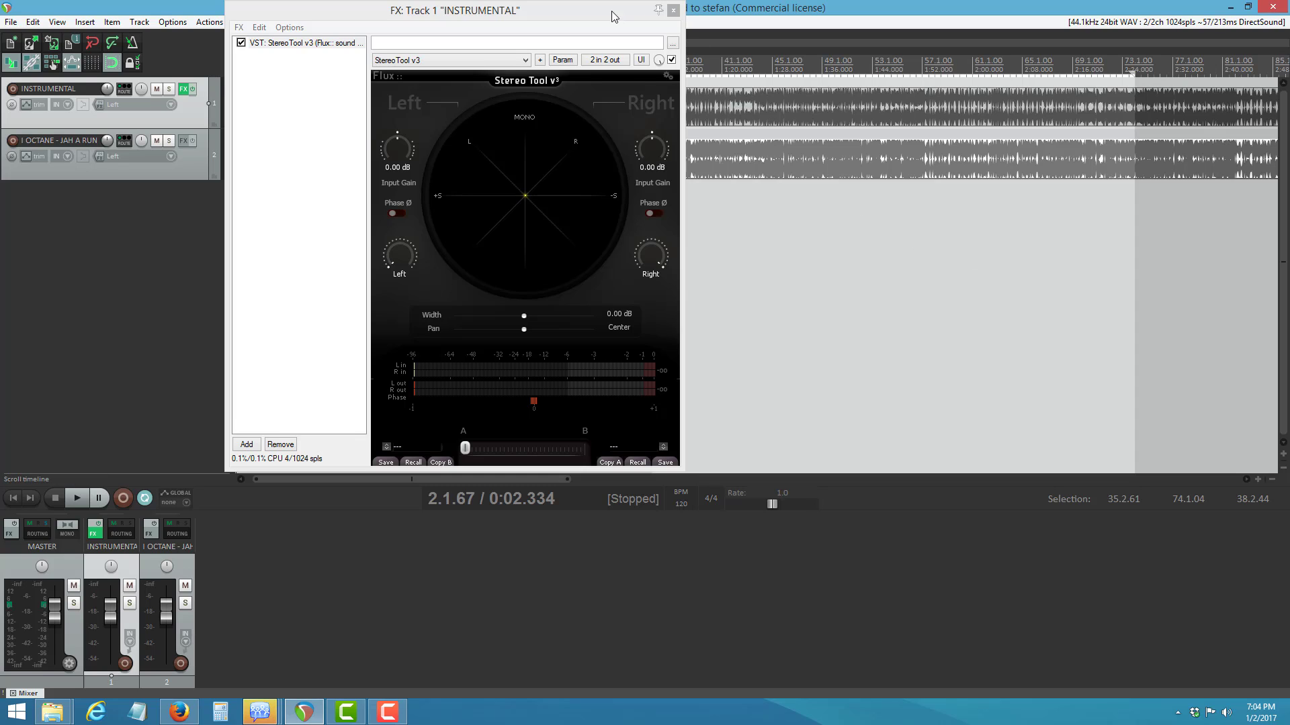
pyautogui.moveTo(598, 12); pyautogui.dragTo(527, 11)
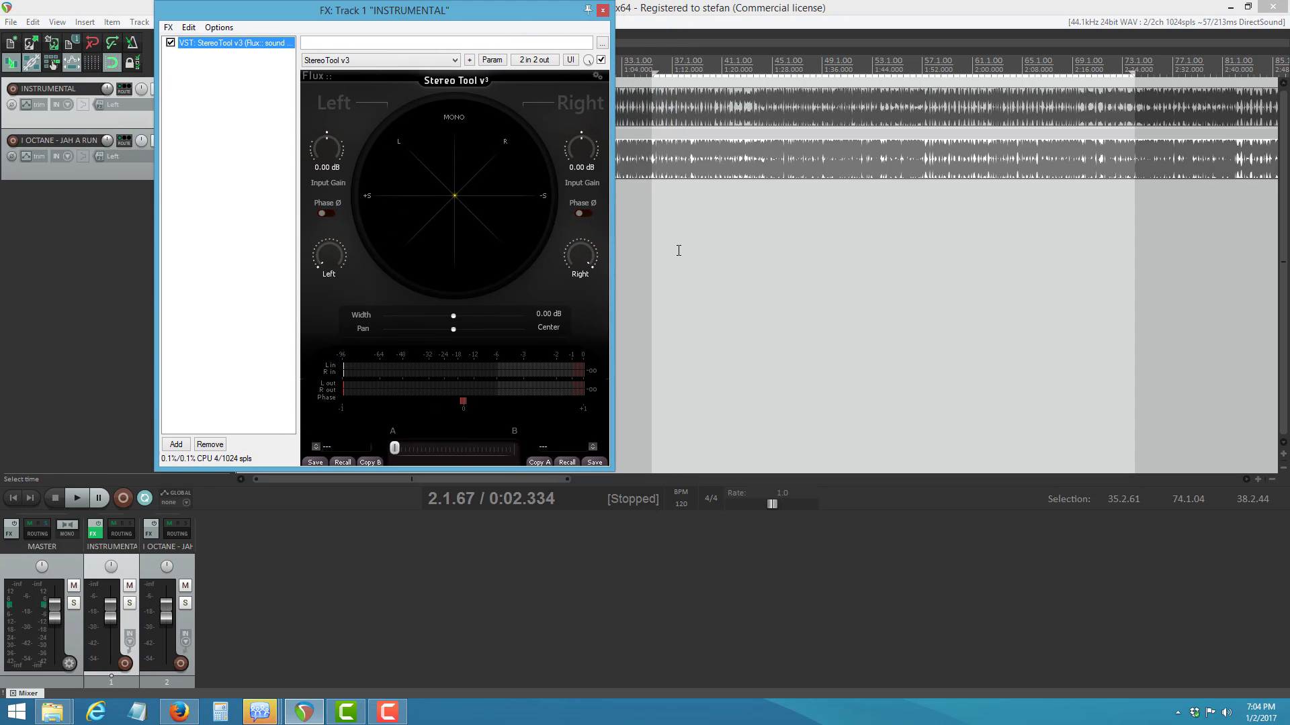
pyautogui.click(656, 233)
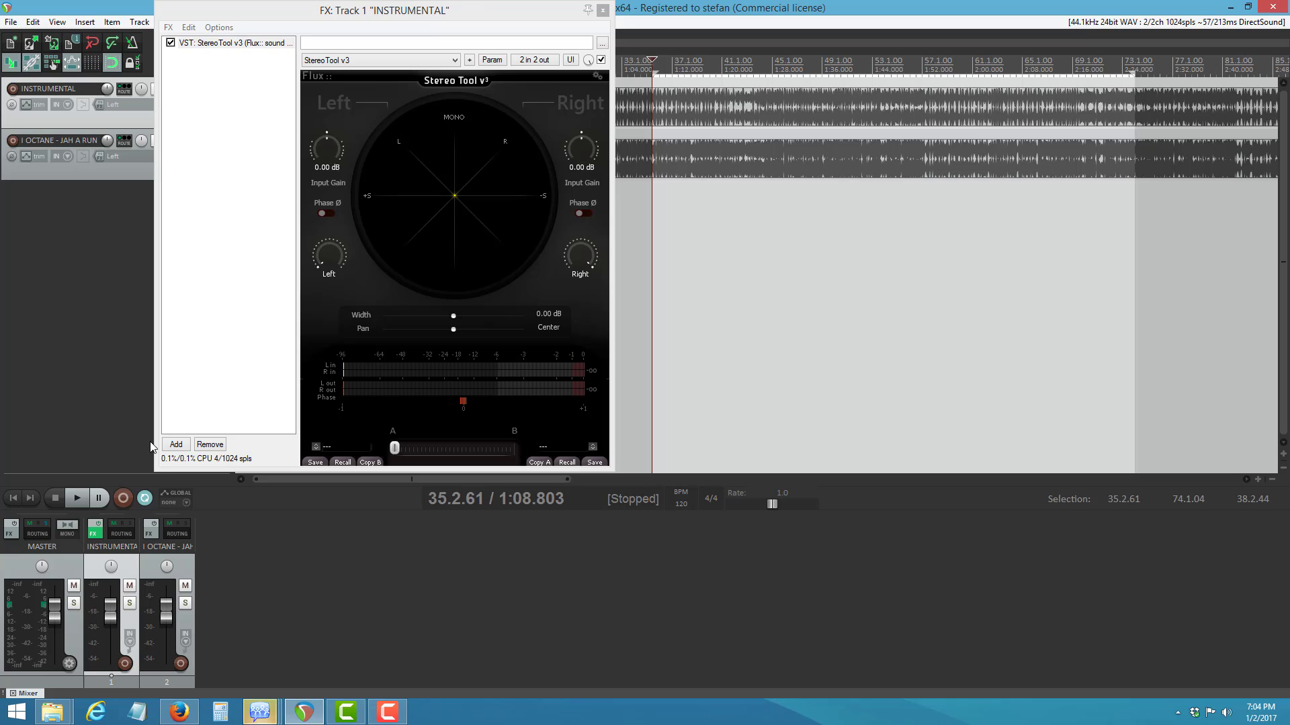
# Audition the instrumental with MAIN muted, then pause at 41.3.90 and unmute MAIN
pyautogui.click(73, 500)
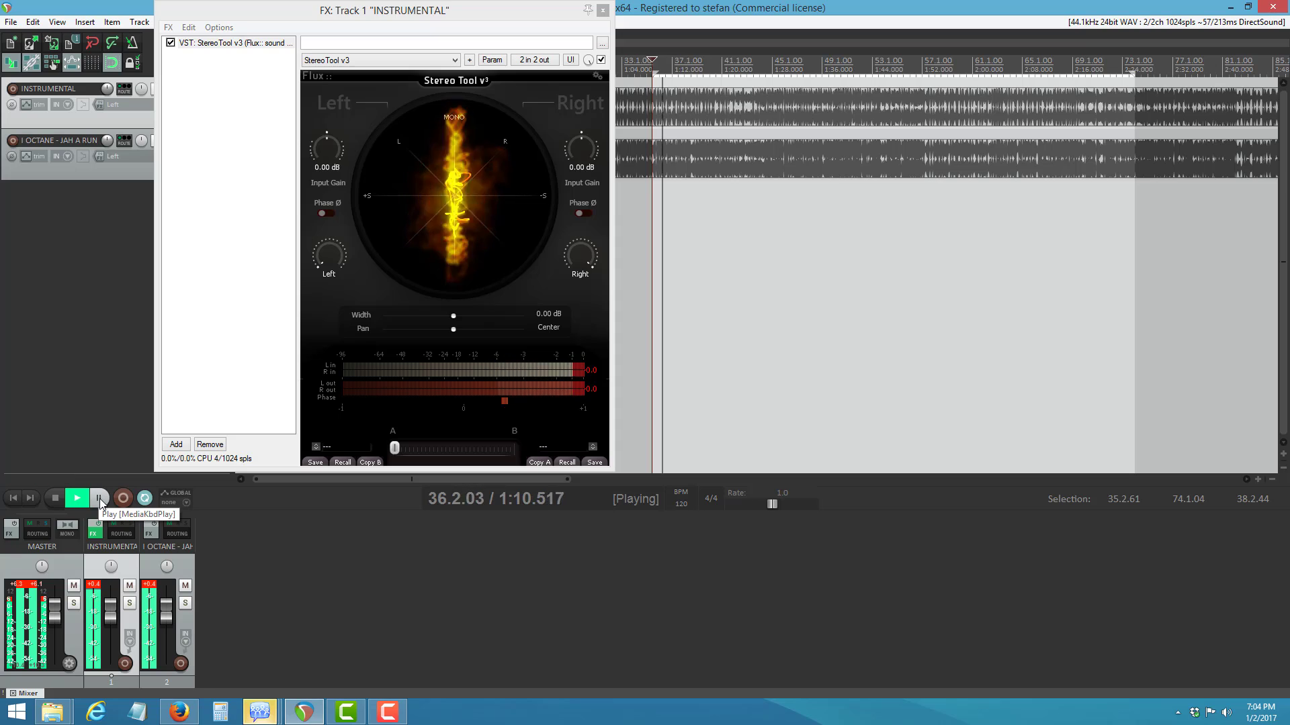
pyautogui.click(96, 501)
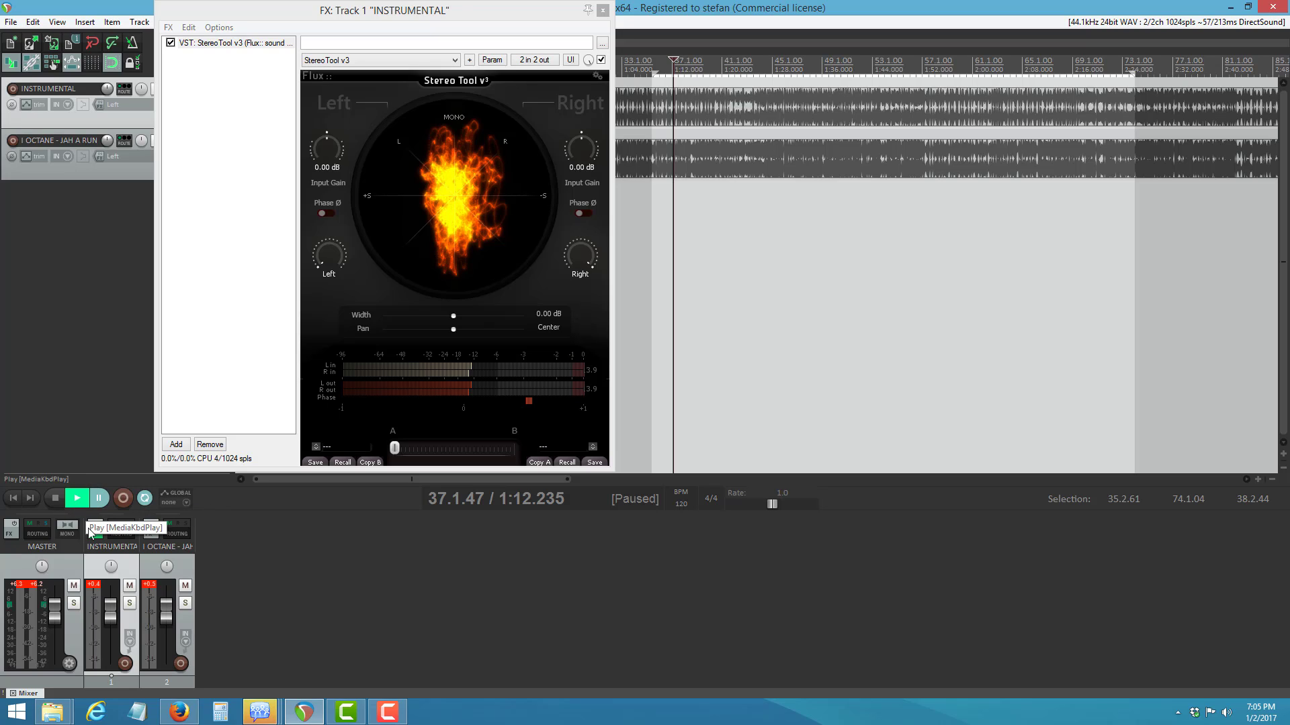
pyautogui.click(184, 589)
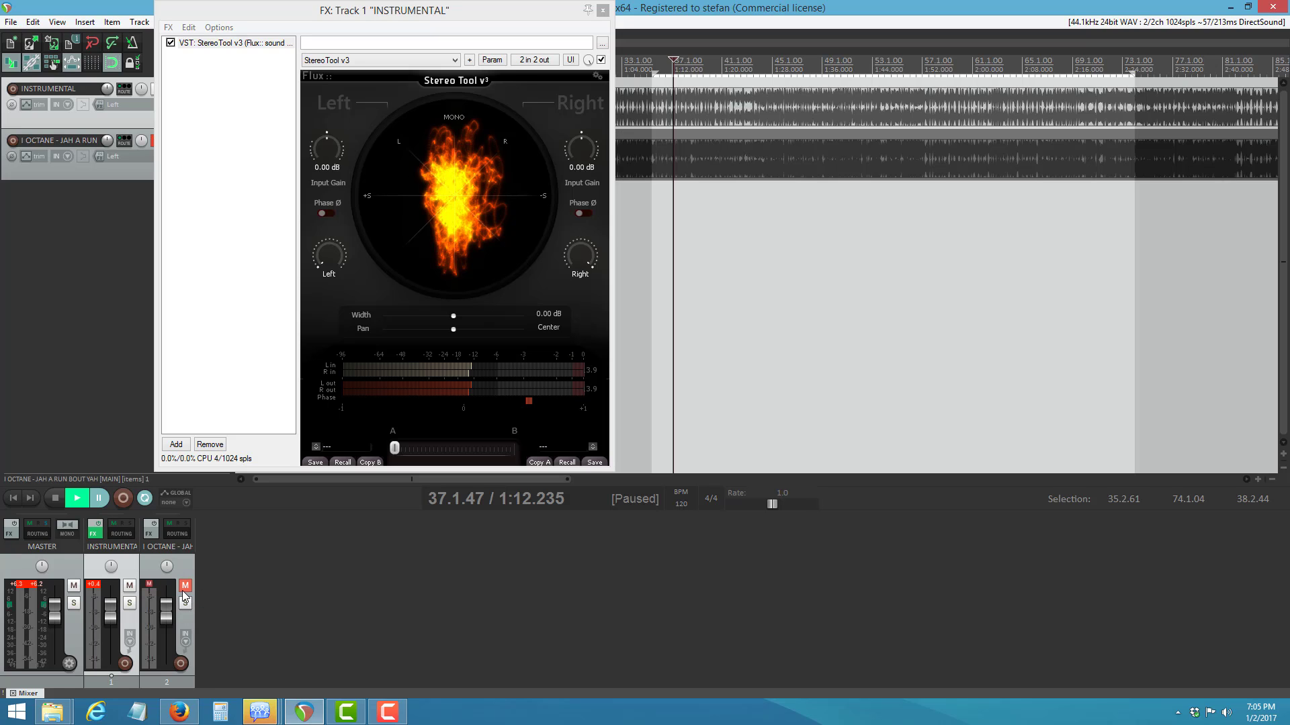
pyautogui.click(74, 498)
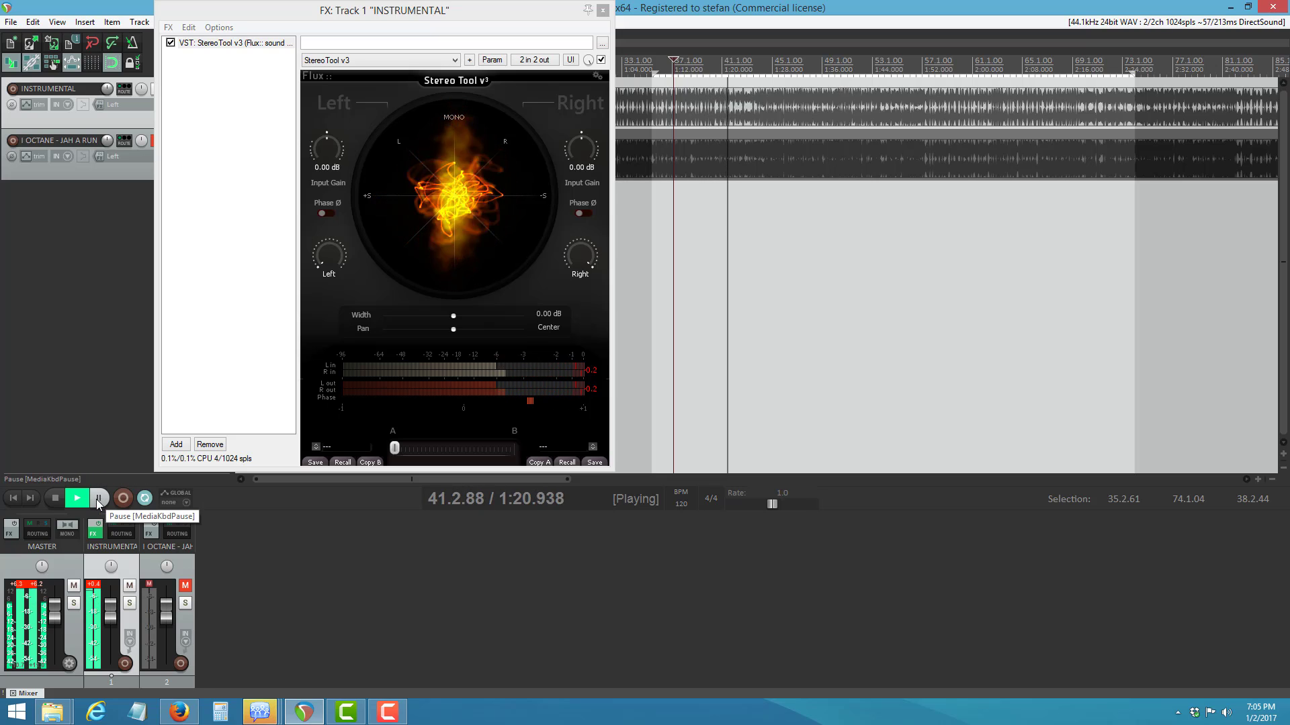
pyautogui.click(99, 499)
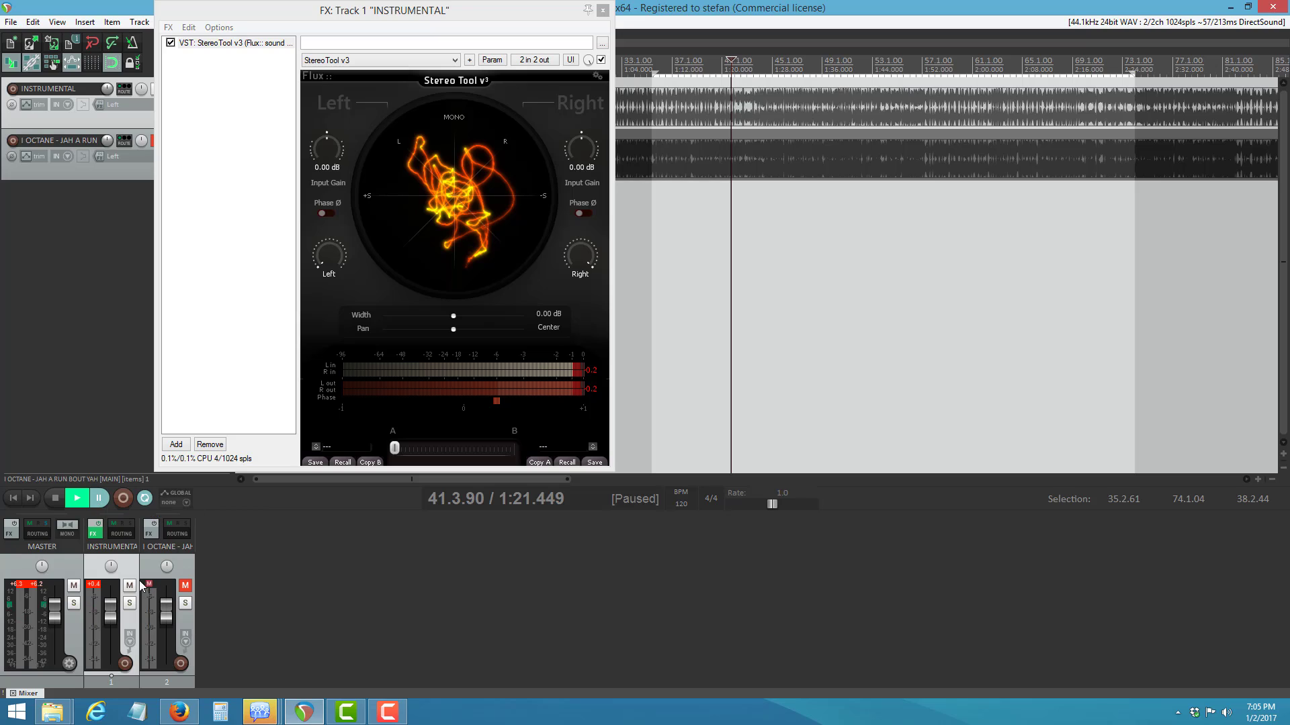
pyautogui.click(185, 588)
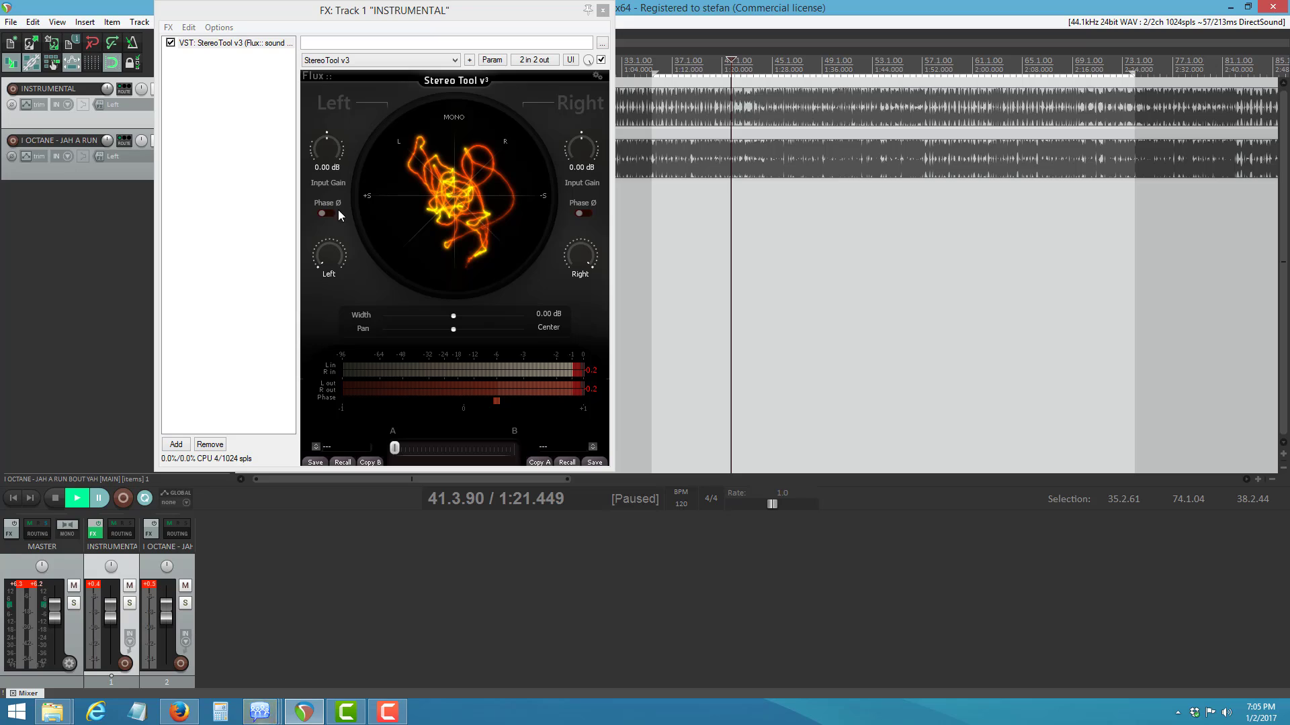
# Enable Phase Ø in Stereo Tool and play the cancelled mix from the selection start
pyautogui.click(321, 213)
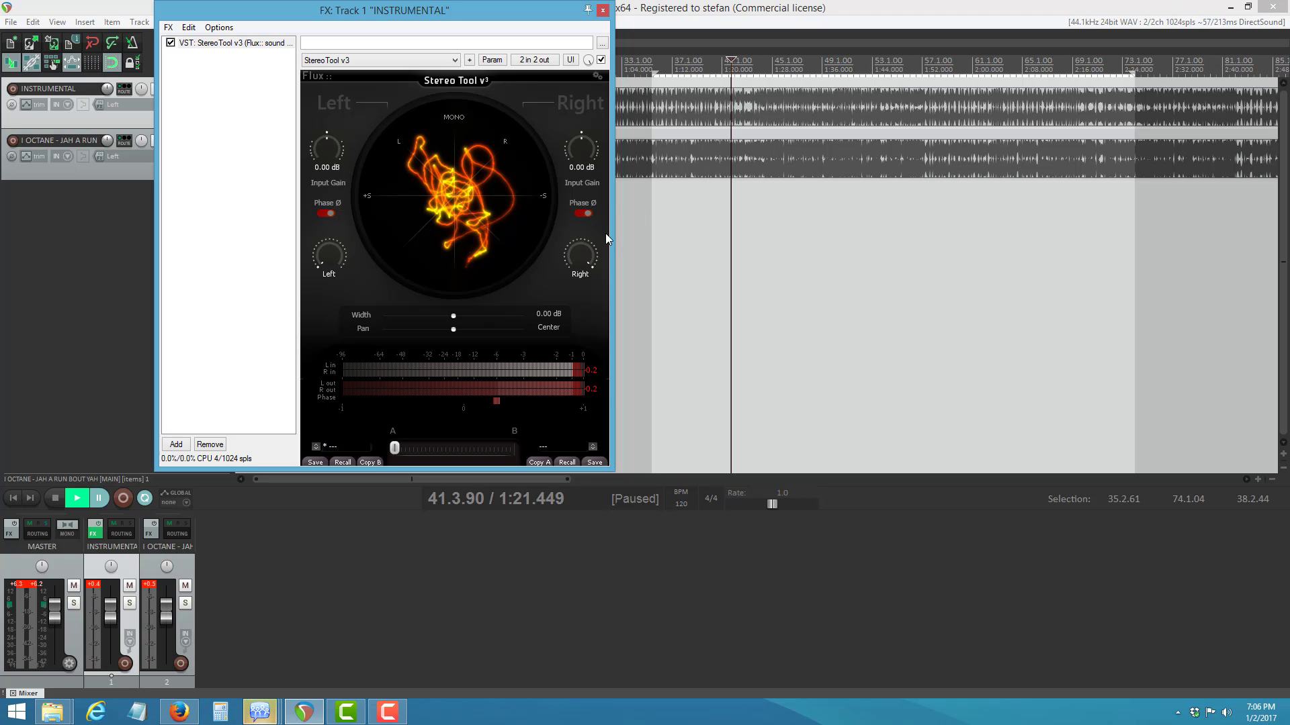
pyautogui.click(653, 79)
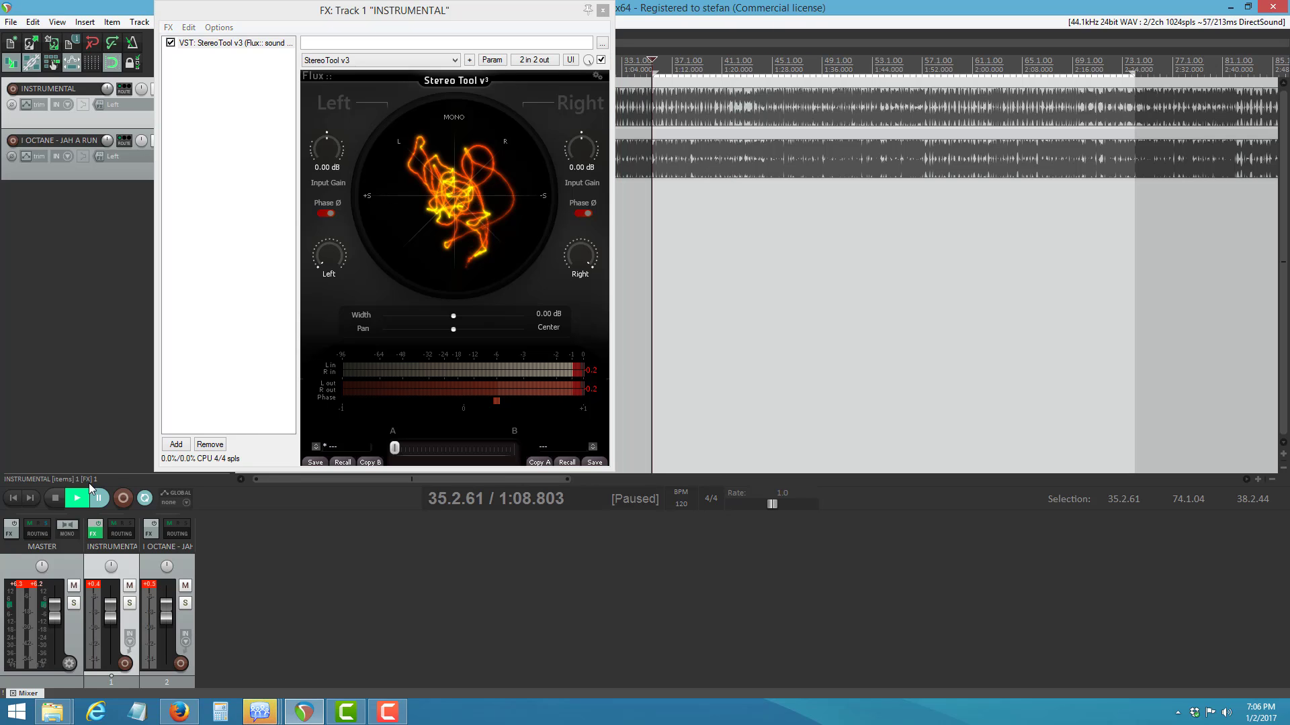
pyautogui.click(74, 499)
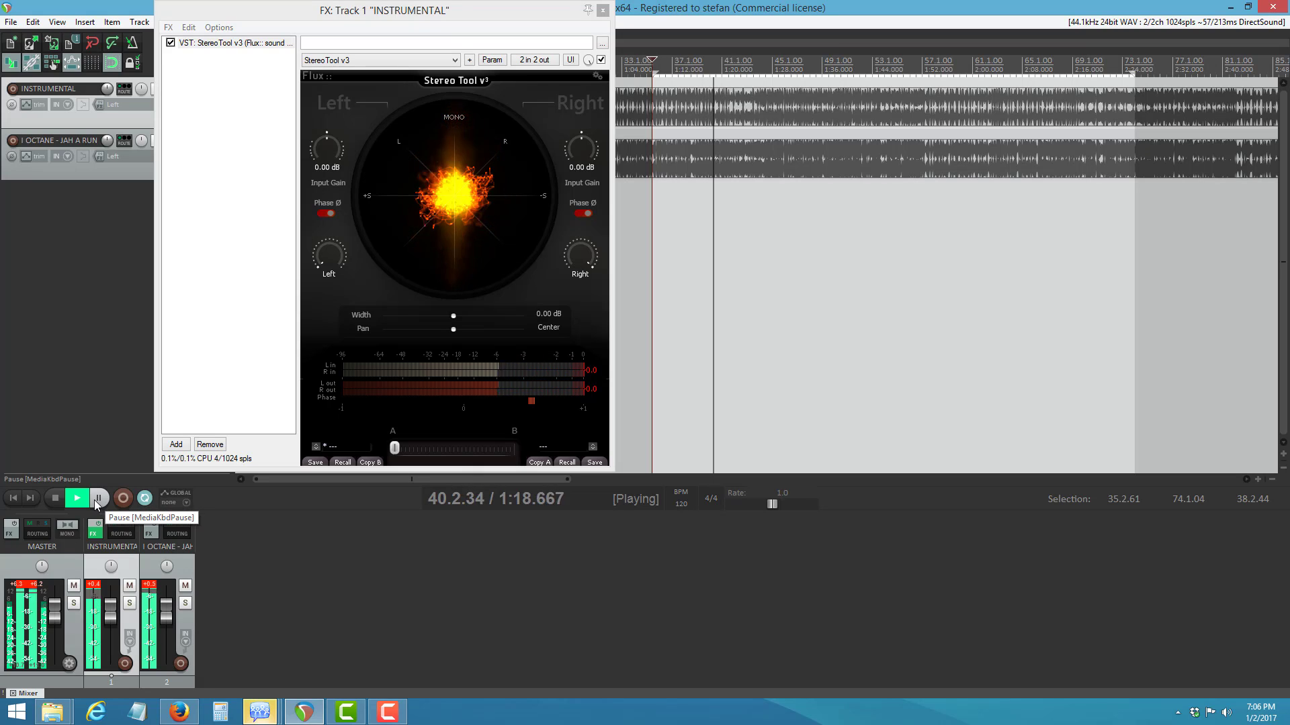
pyautogui.click(96, 503)
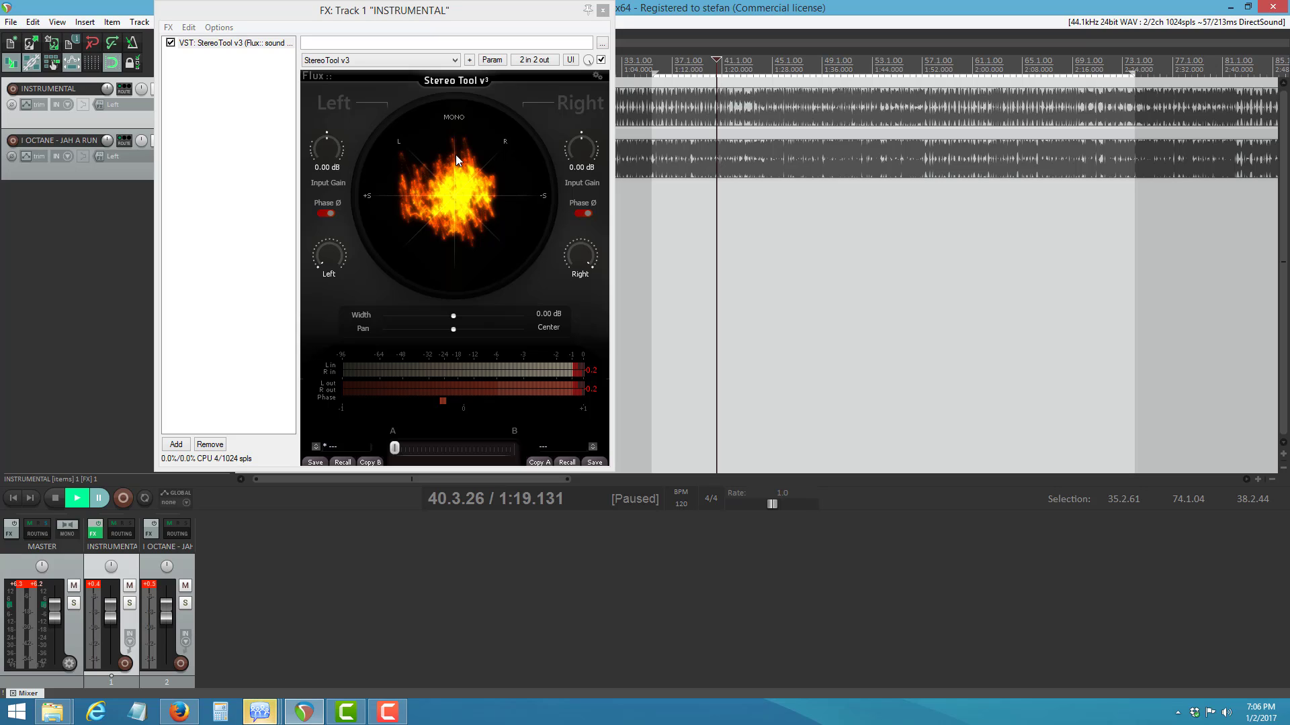
# Open Render to File, keep WAV as the output format, and rename the file to ACAP
pyautogui.click(11, 24)
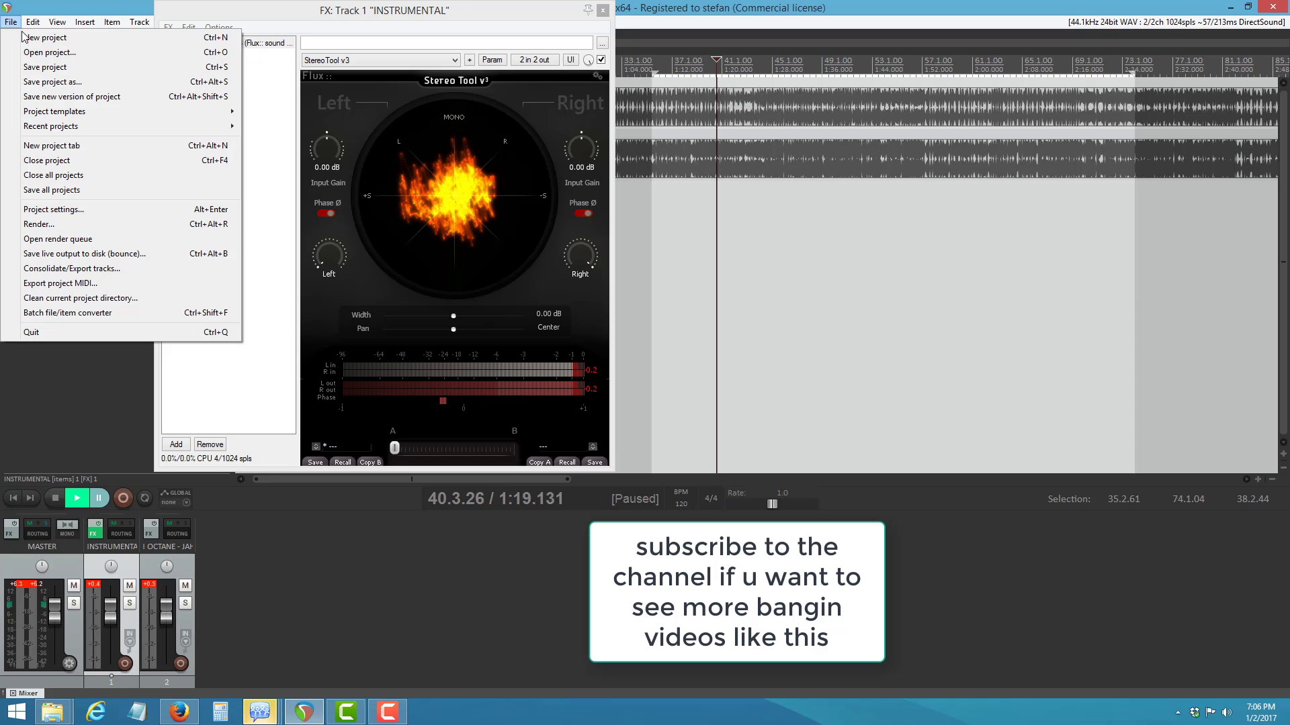
pyautogui.click(98, 227)
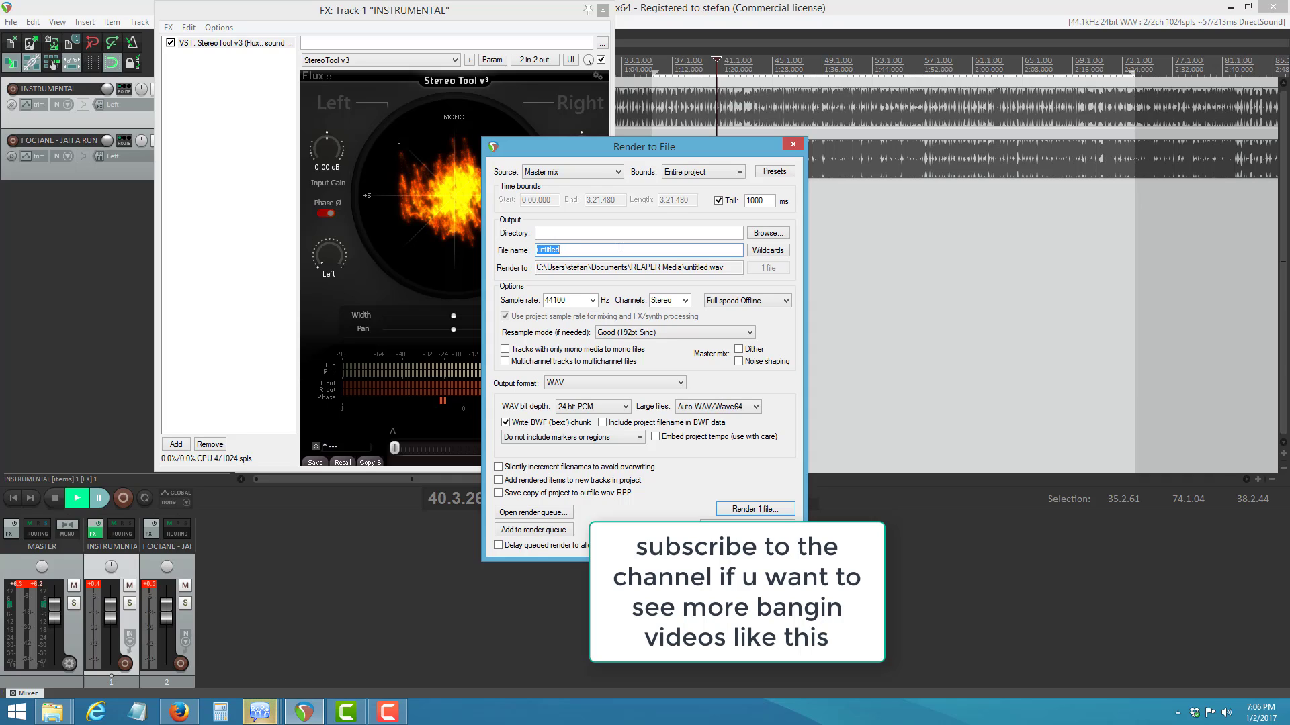
pyautogui.click(680, 386)
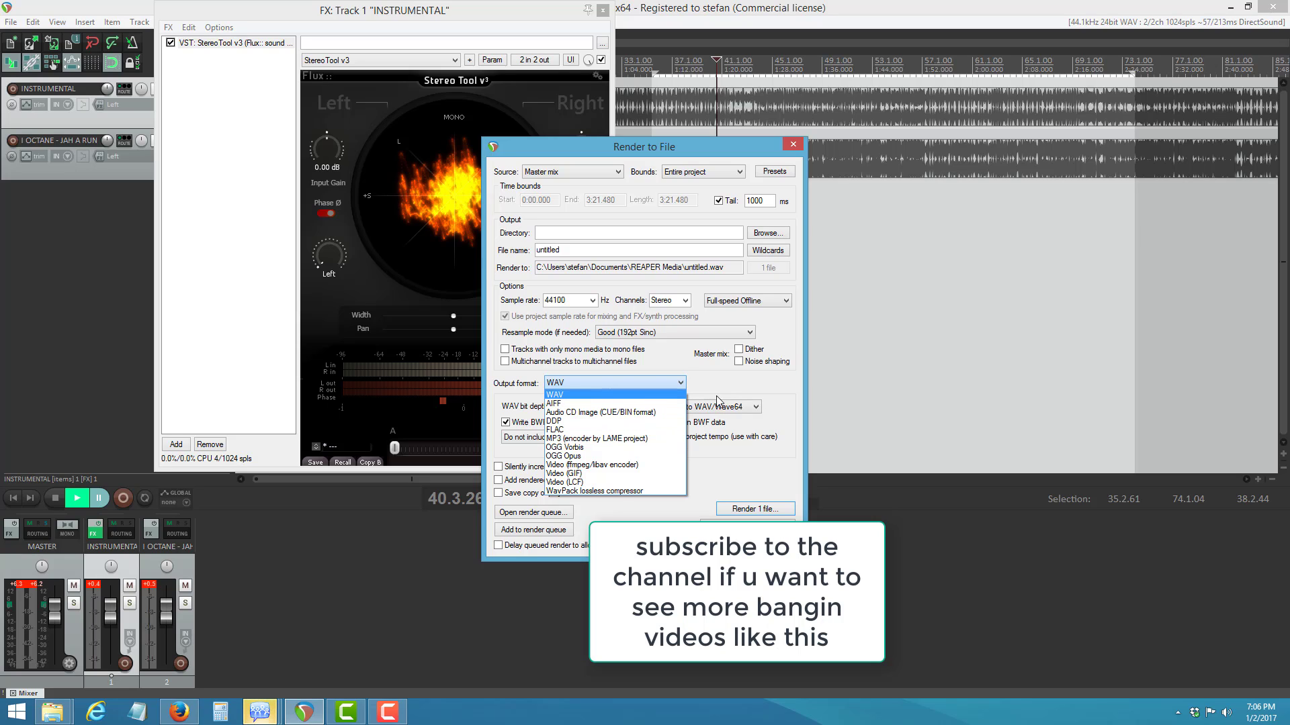
pyautogui.click(589, 395)
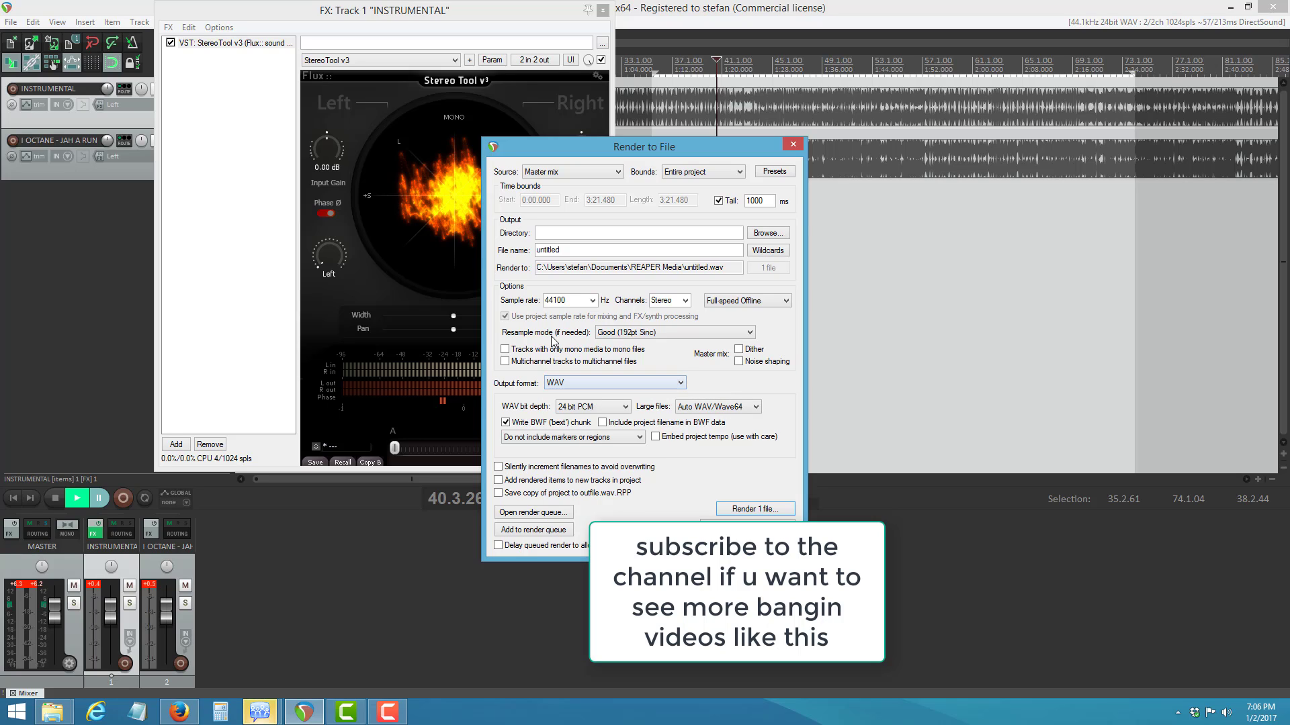
pyautogui.click(649, 234)
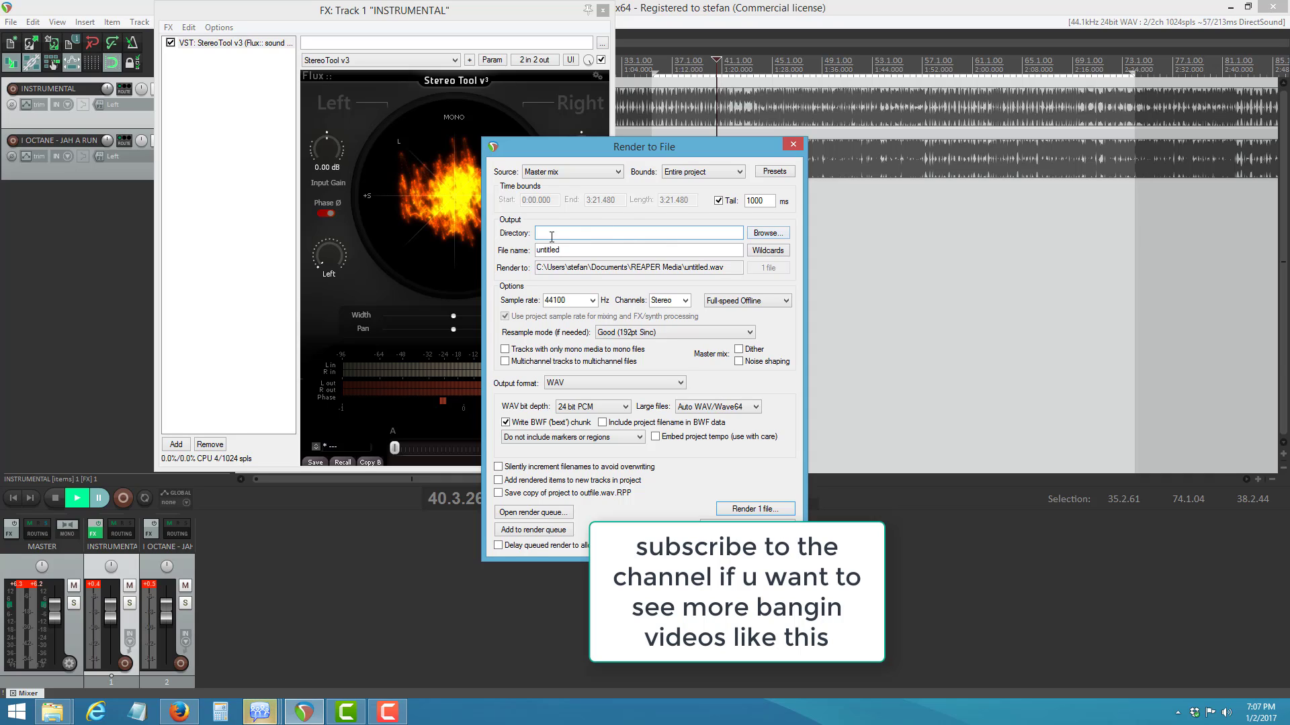
pyautogui.moveTo(563, 254); pyautogui.dragTo(481, 251)
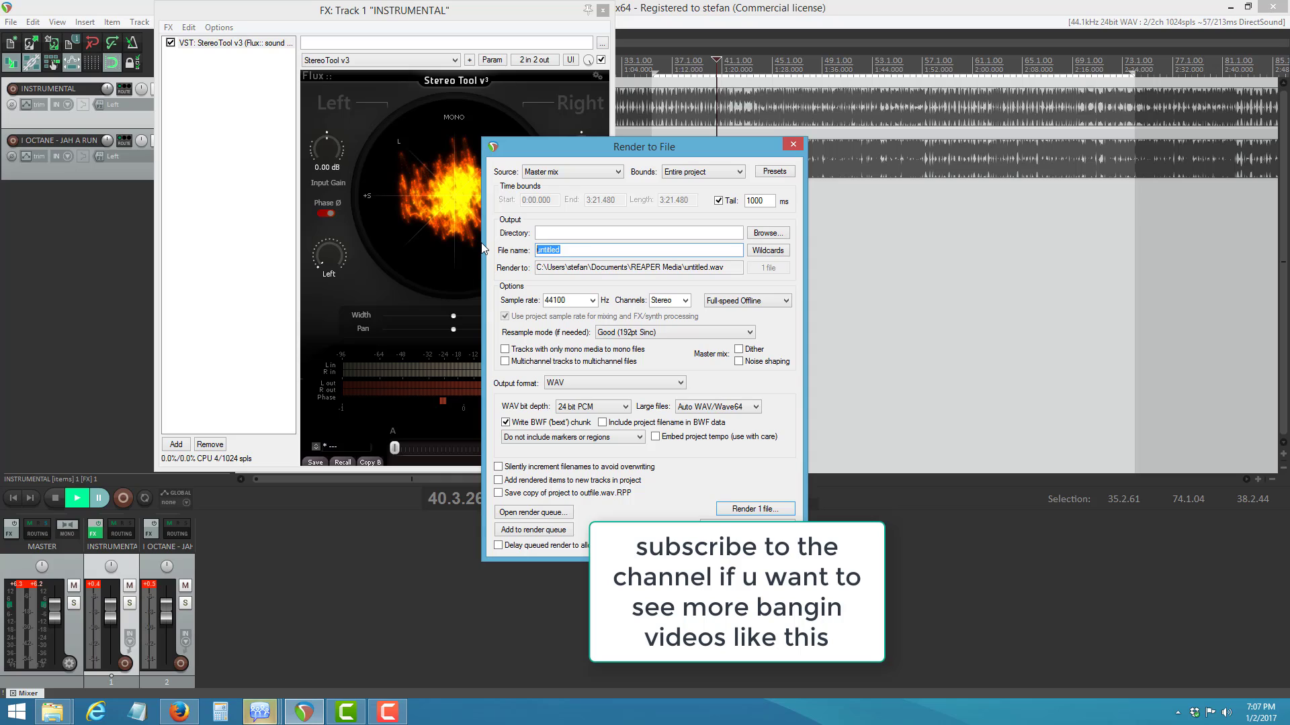
pyautogui.write('ACA')
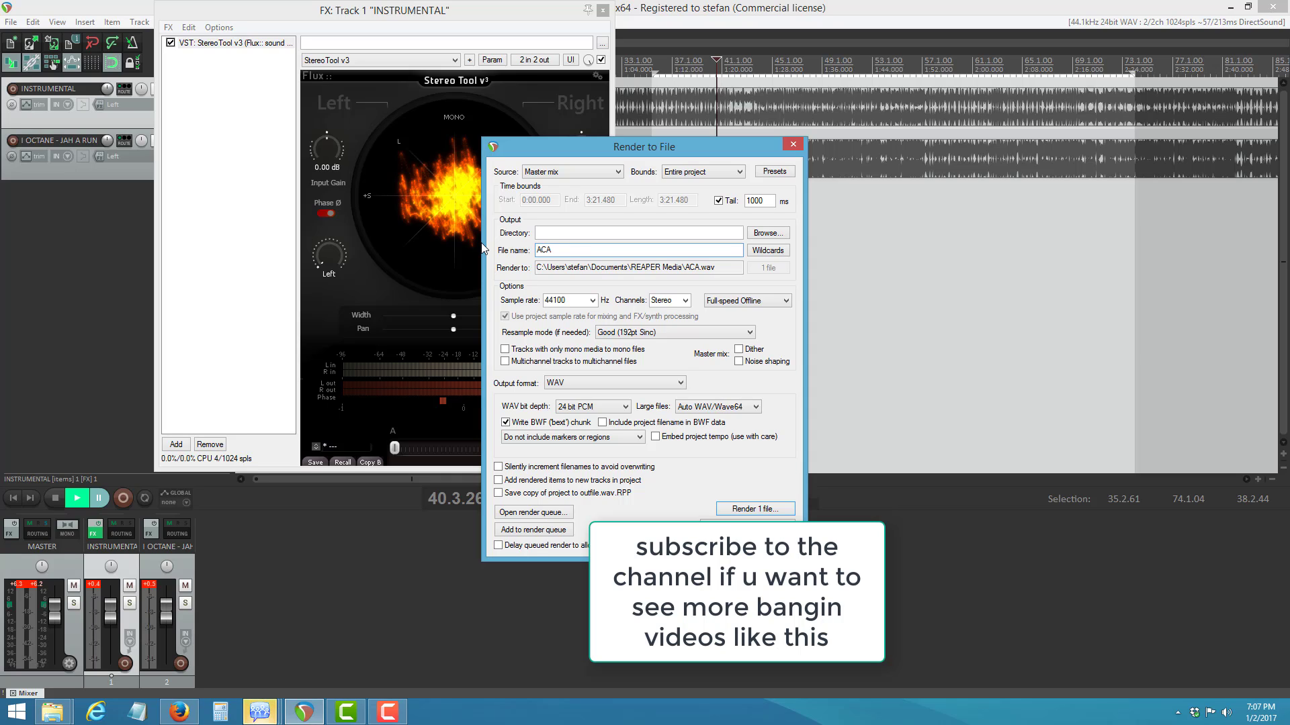
pyautogui.write('P')
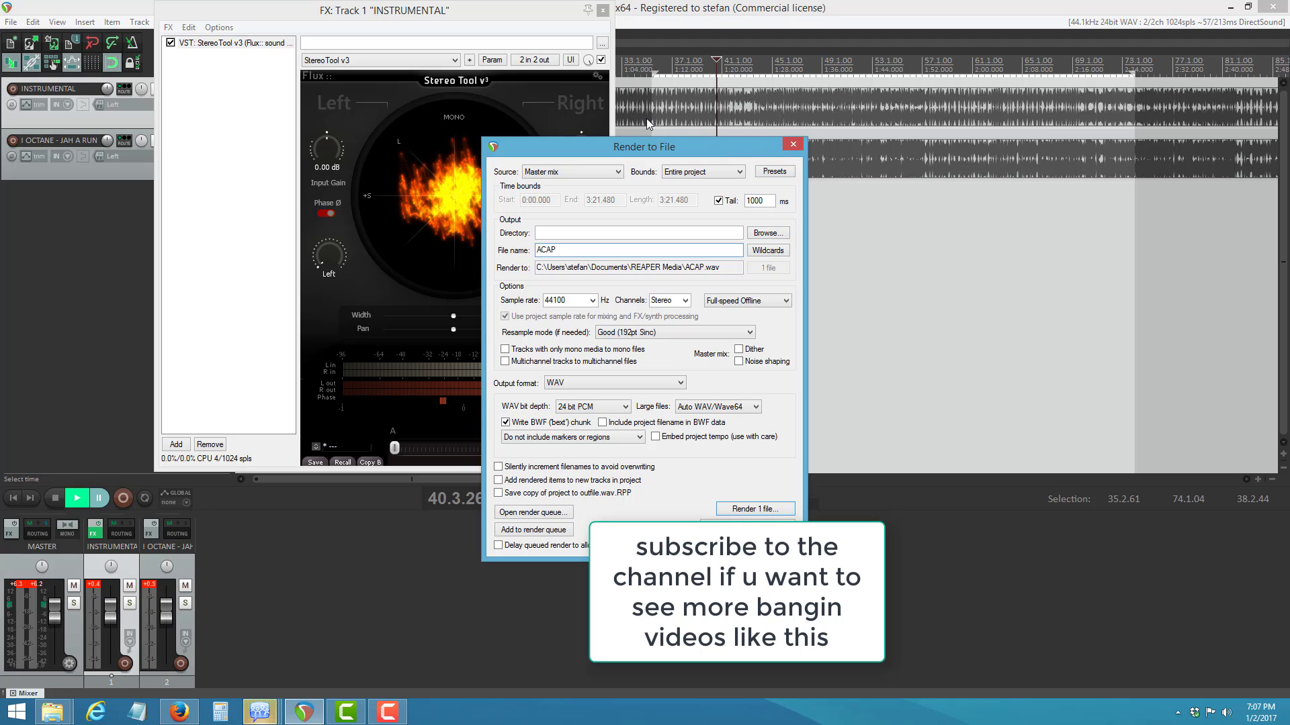
# Close the FX and render windows and stretch the time selection from 1.1.00 to 101.3.52
pyautogui.click(601, 12)
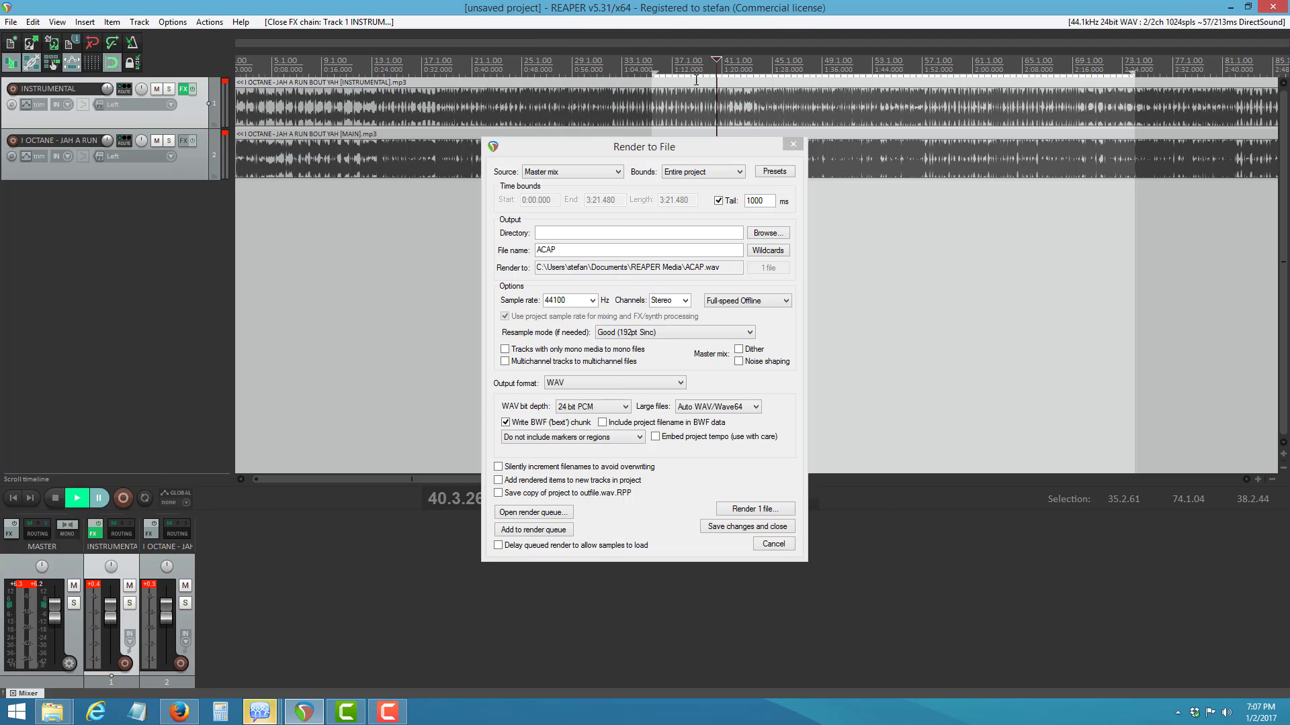
pyautogui.click(794, 146)
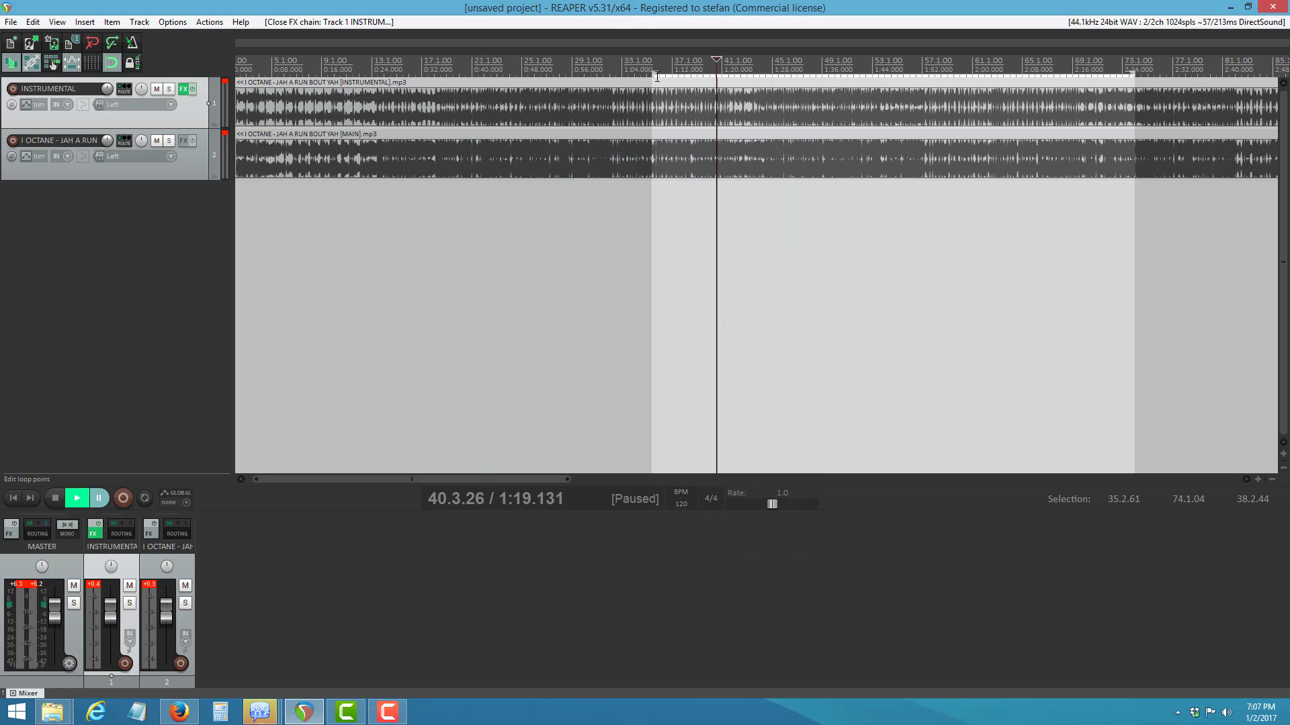
pyautogui.moveTo(643, 75); pyautogui.dragTo(174, 127)
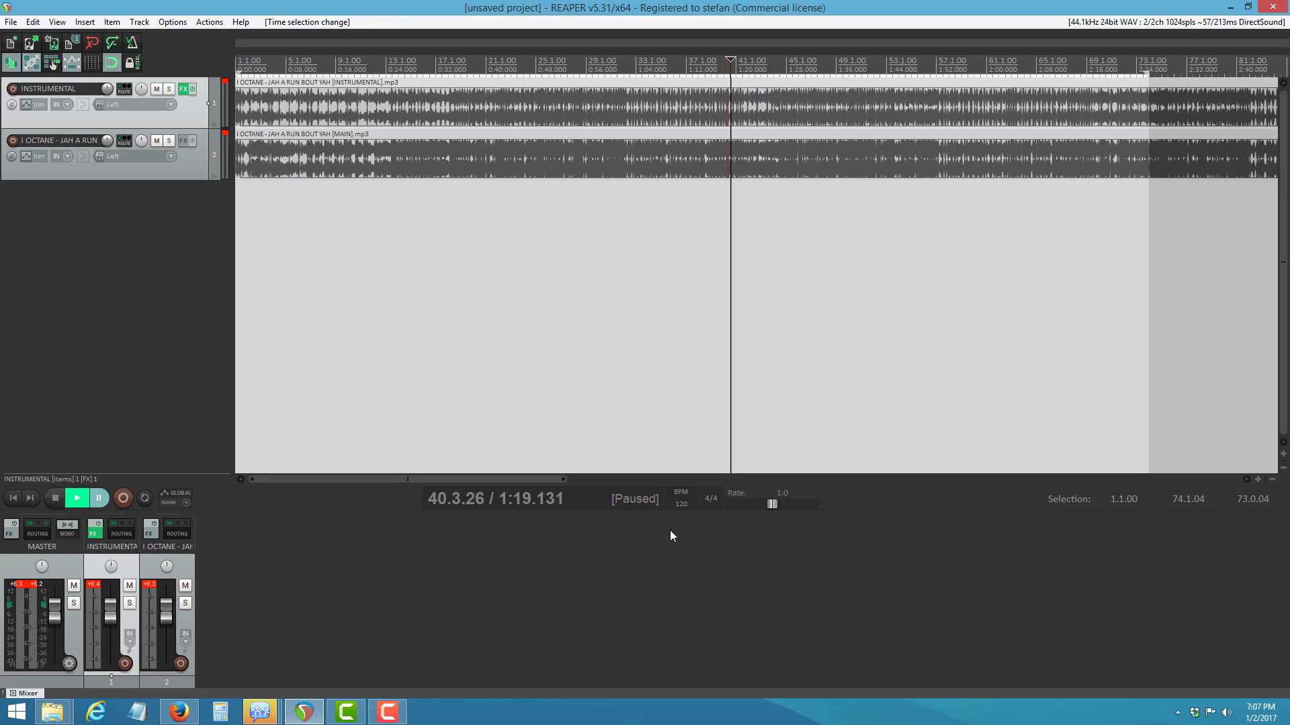
pyautogui.moveTo(566, 482); pyautogui.dragTo(756, 482)
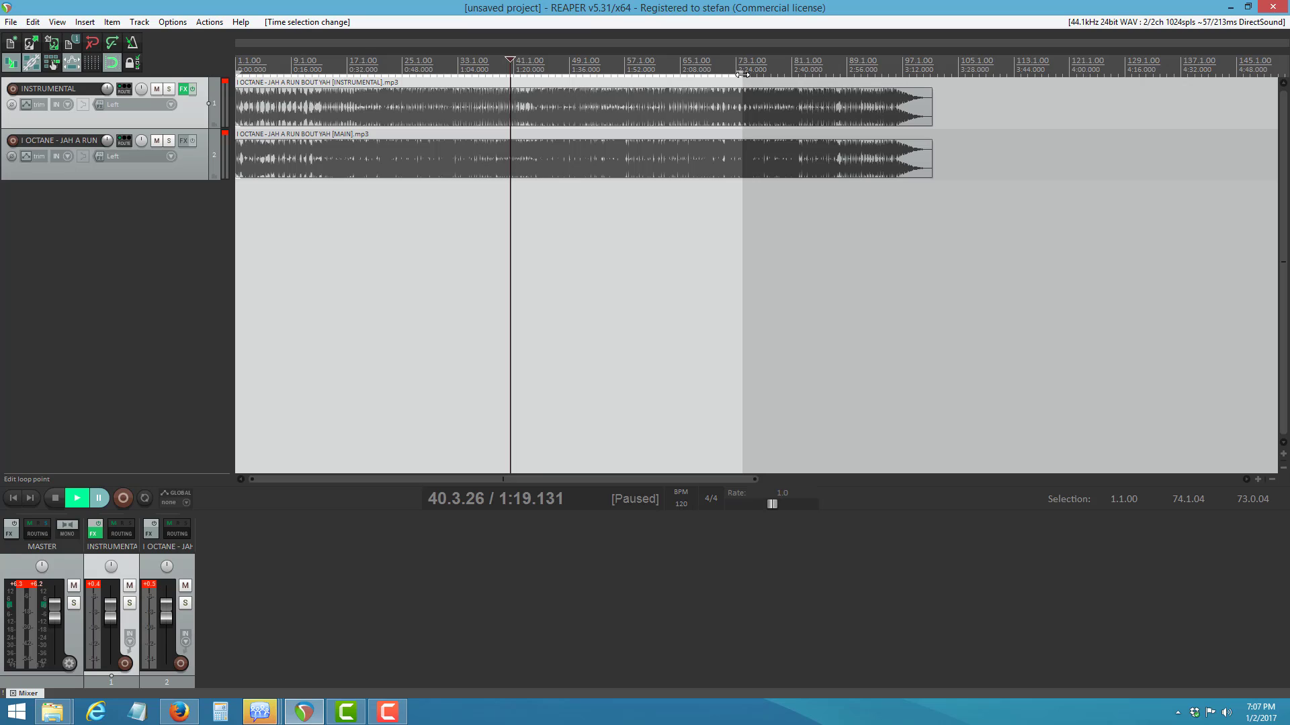
pyautogui.moveTo(741, 74); pyautogui.dragTo(935, 79)
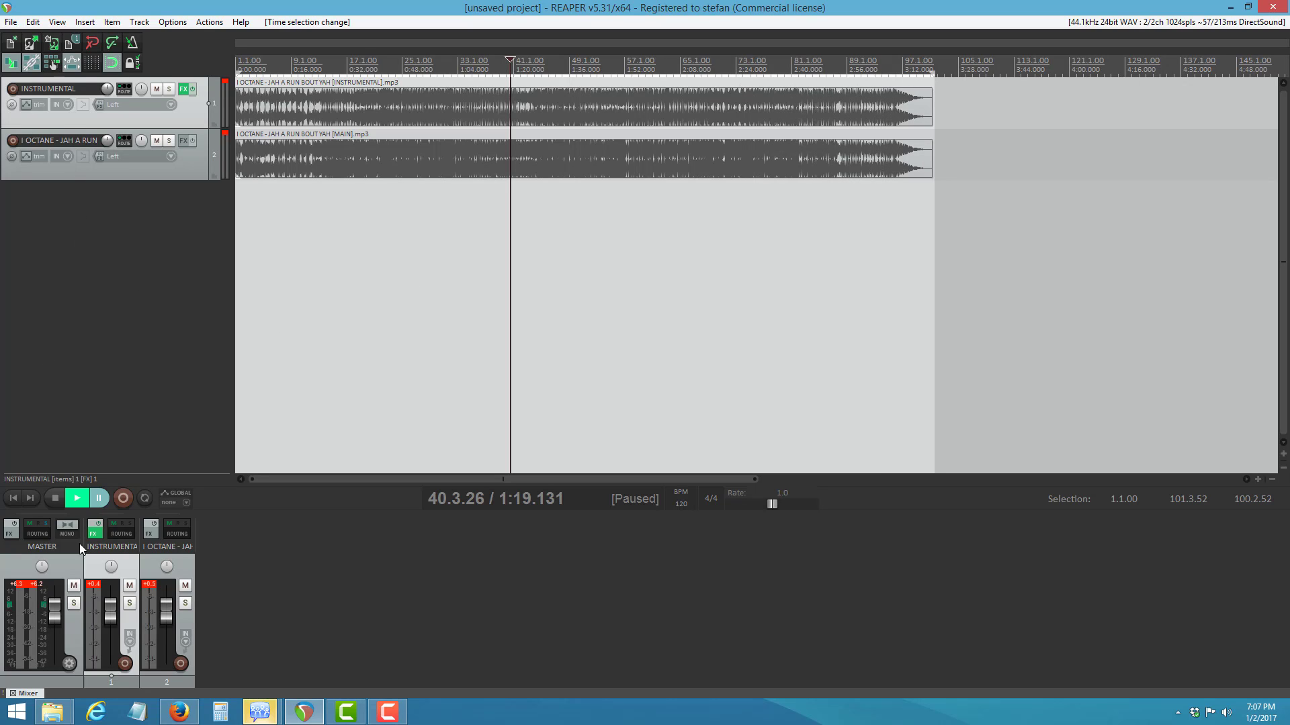
pyautogui.click(11, 22)
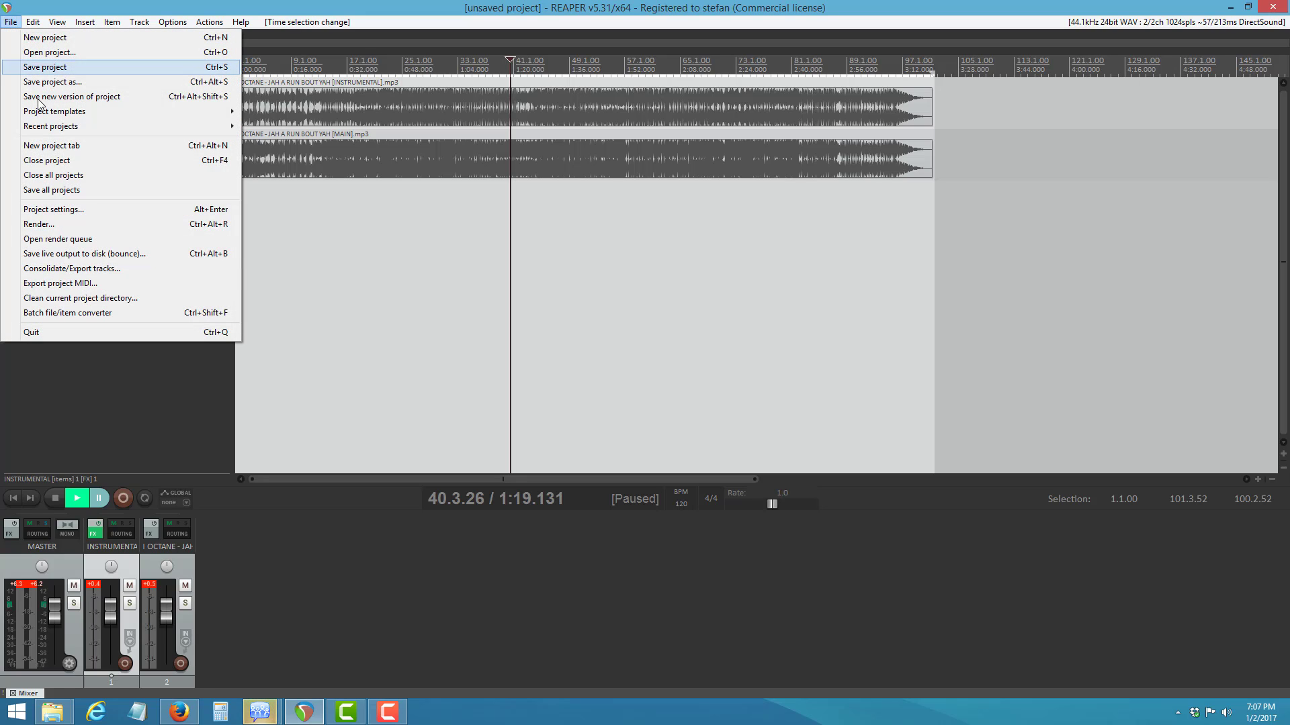
# Set the render to an MP3 named 'ACAPELLA -I OCTANE-RUN YAH' in the REAPER Media folder
pyautogui.click(93, 221)
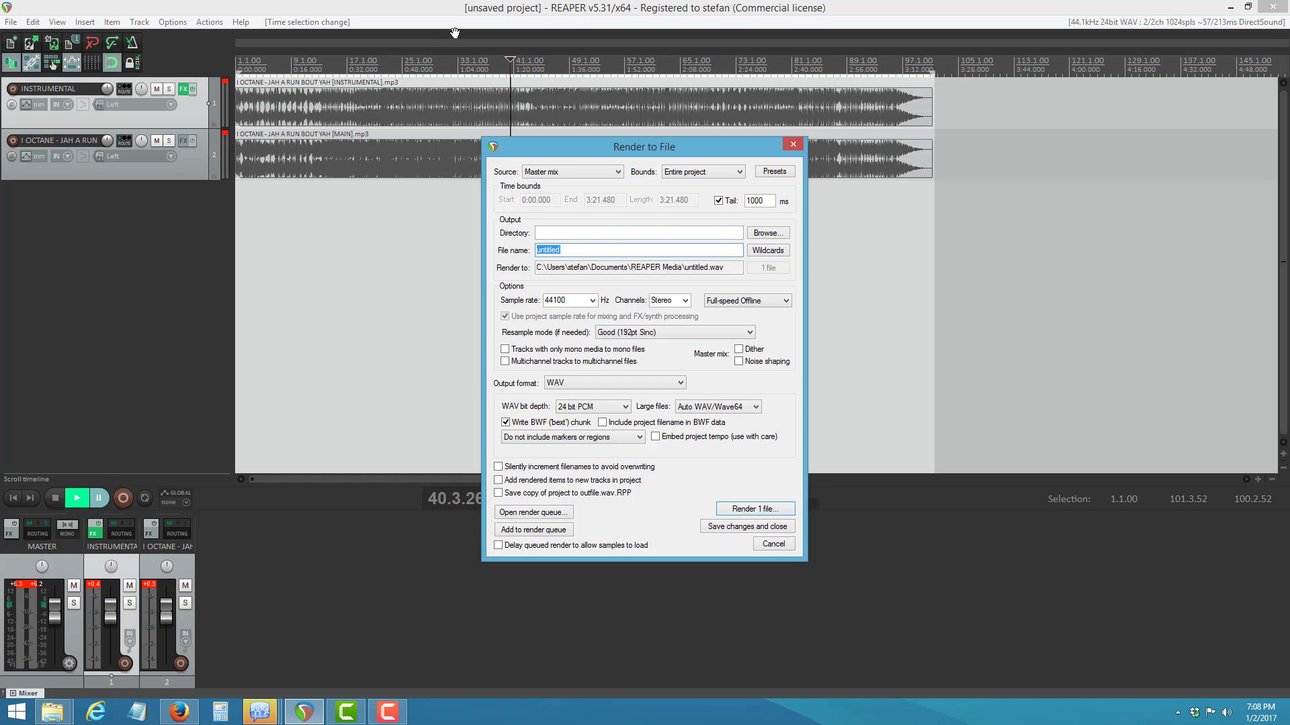
pyautogui.write('ACAPELLA -I O')
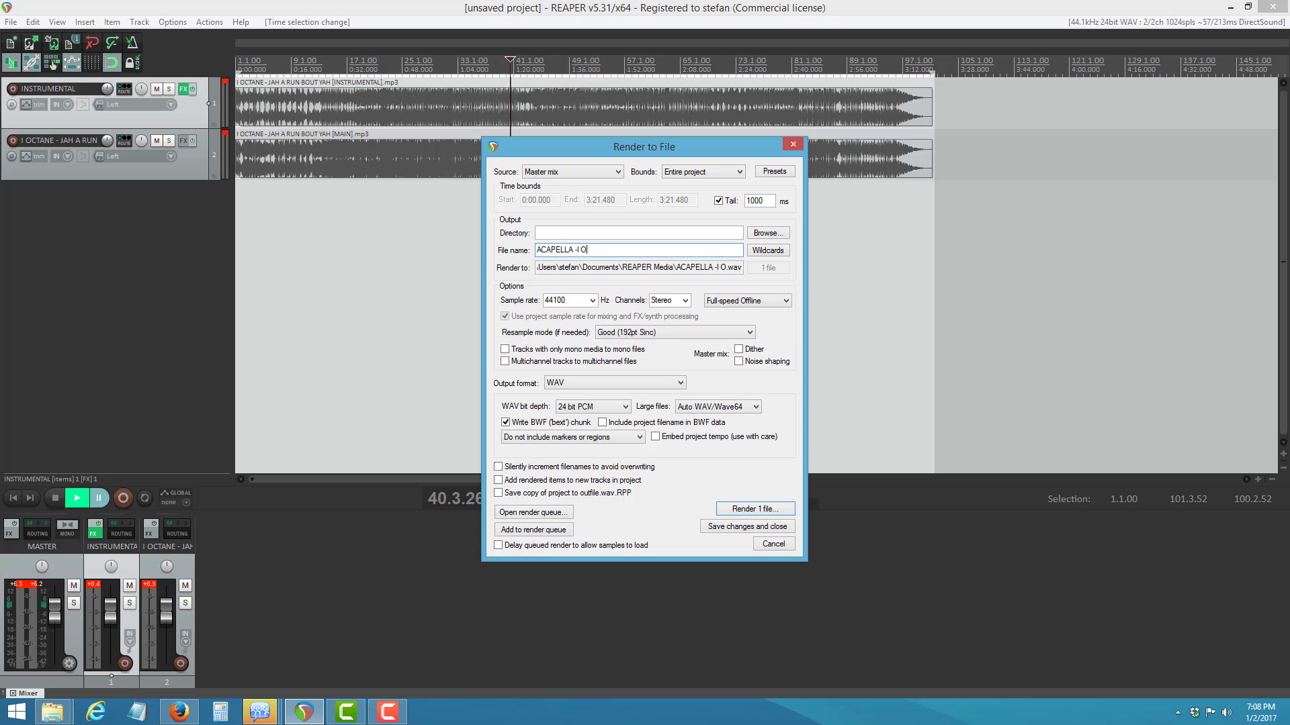
pyautogui.write('CTANE-')
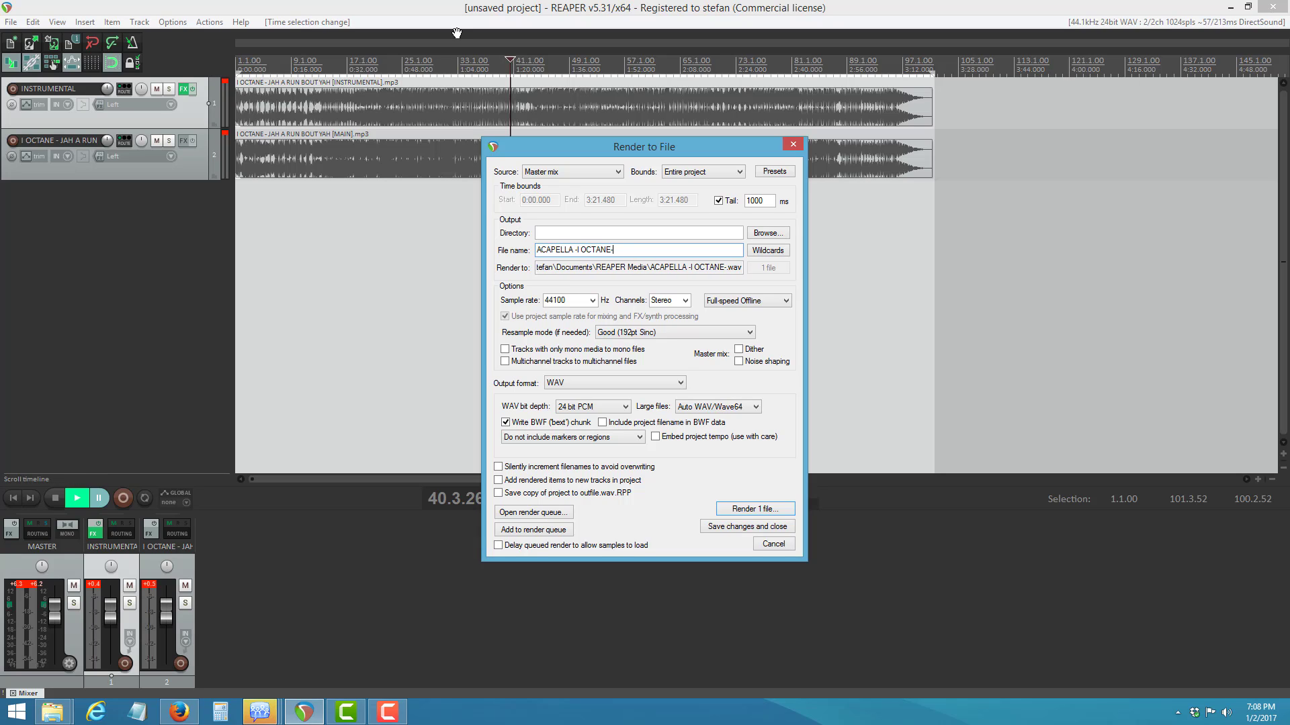
pyautogui.write('RUN YAH')
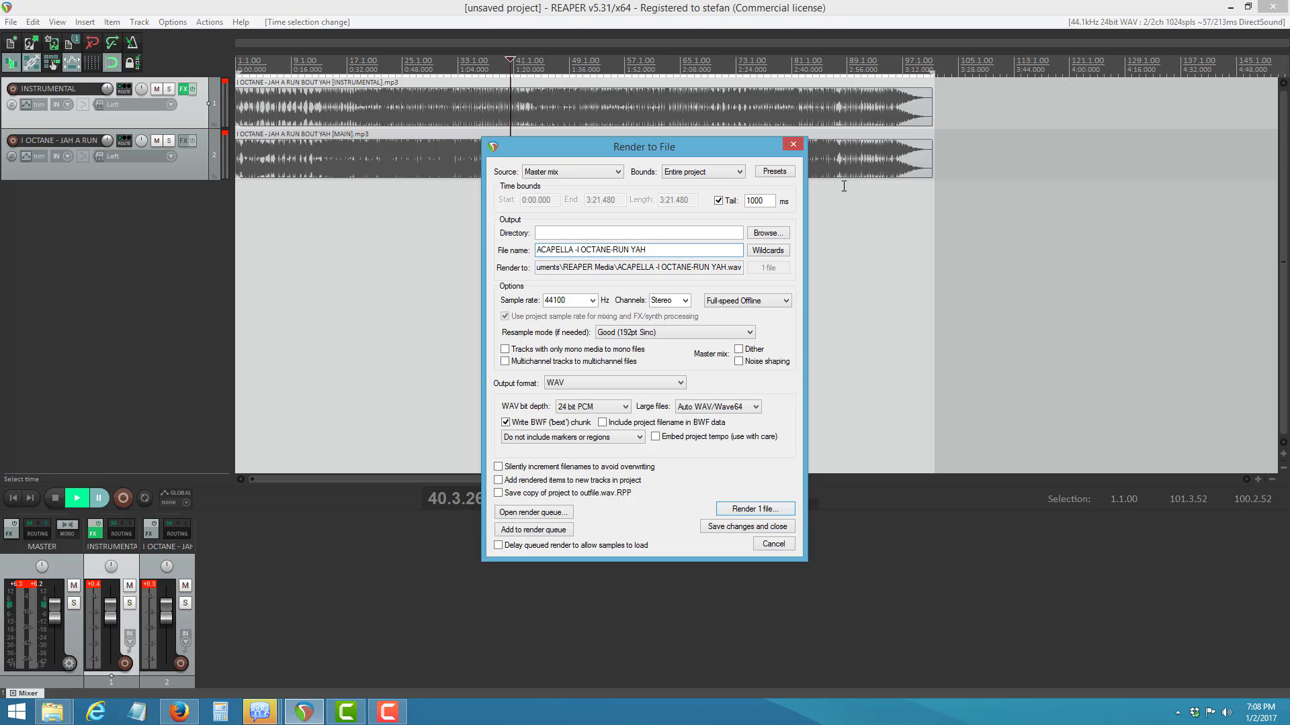
pyautogui.click(681, 382)
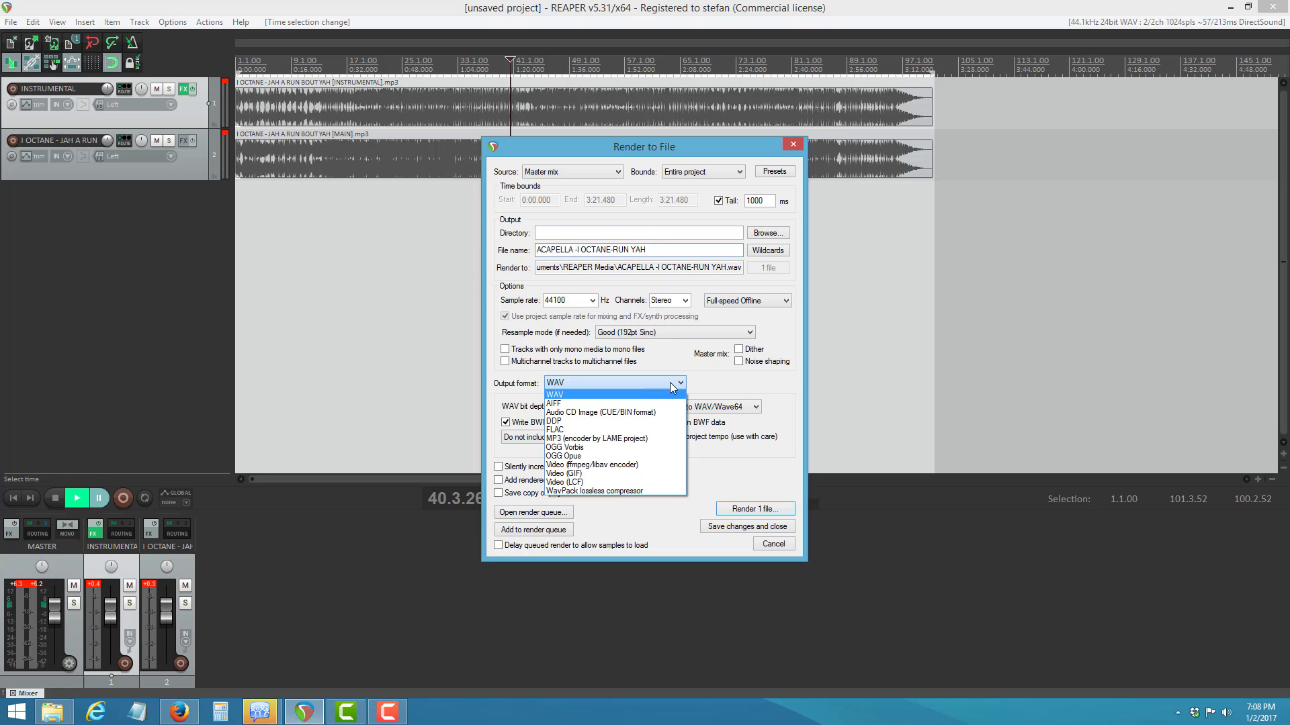
pyautogui.click(591, 438)
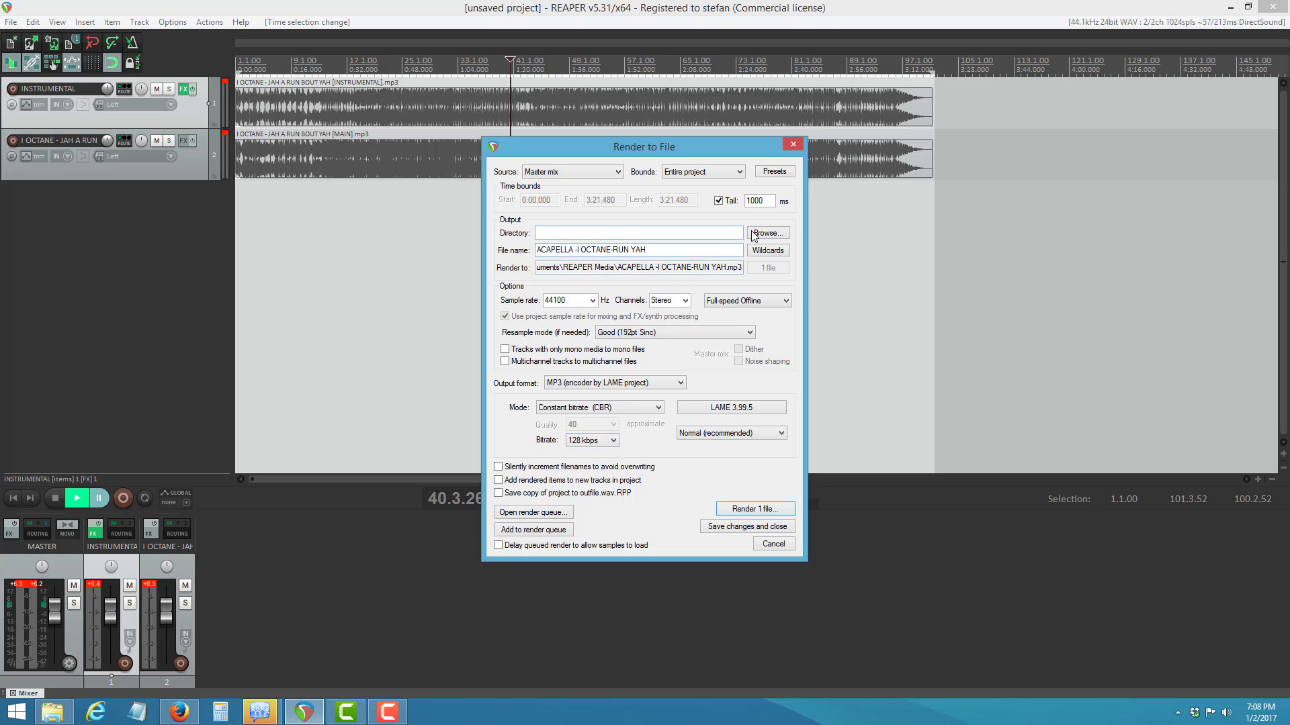
pyautogui.click(753, 234)
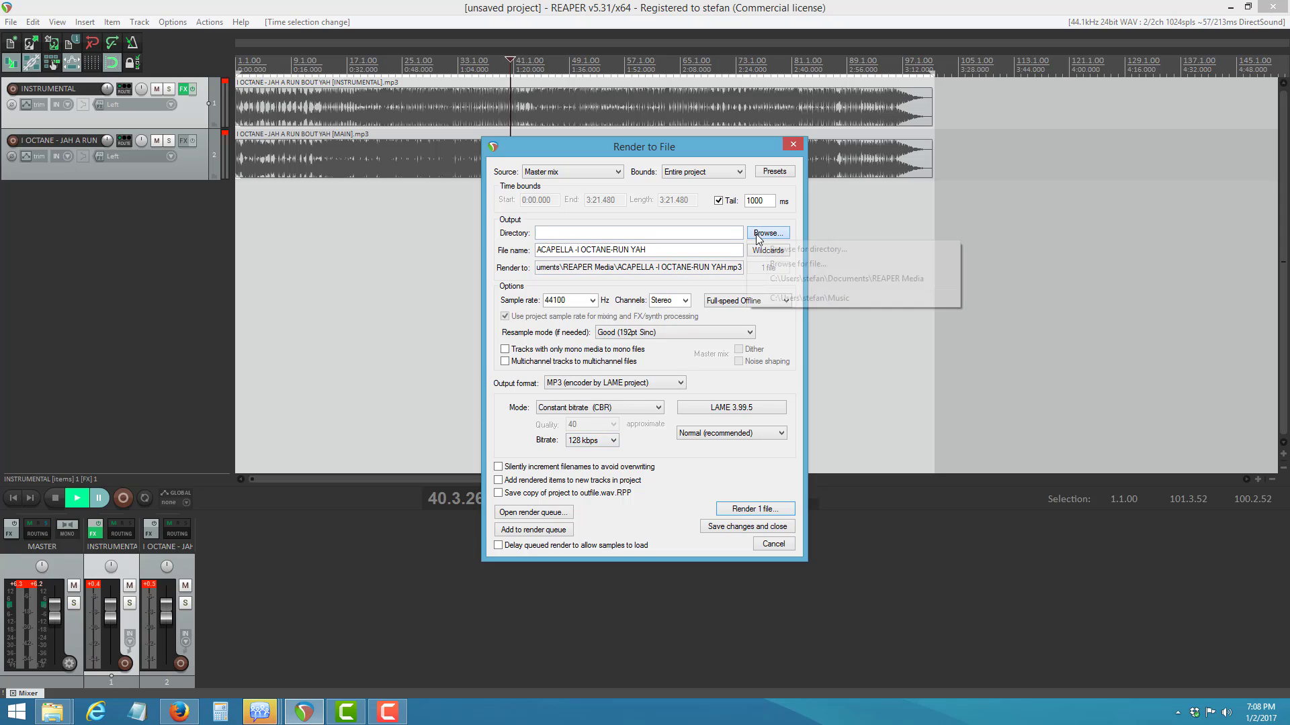
pyautogui.click(849, 281)
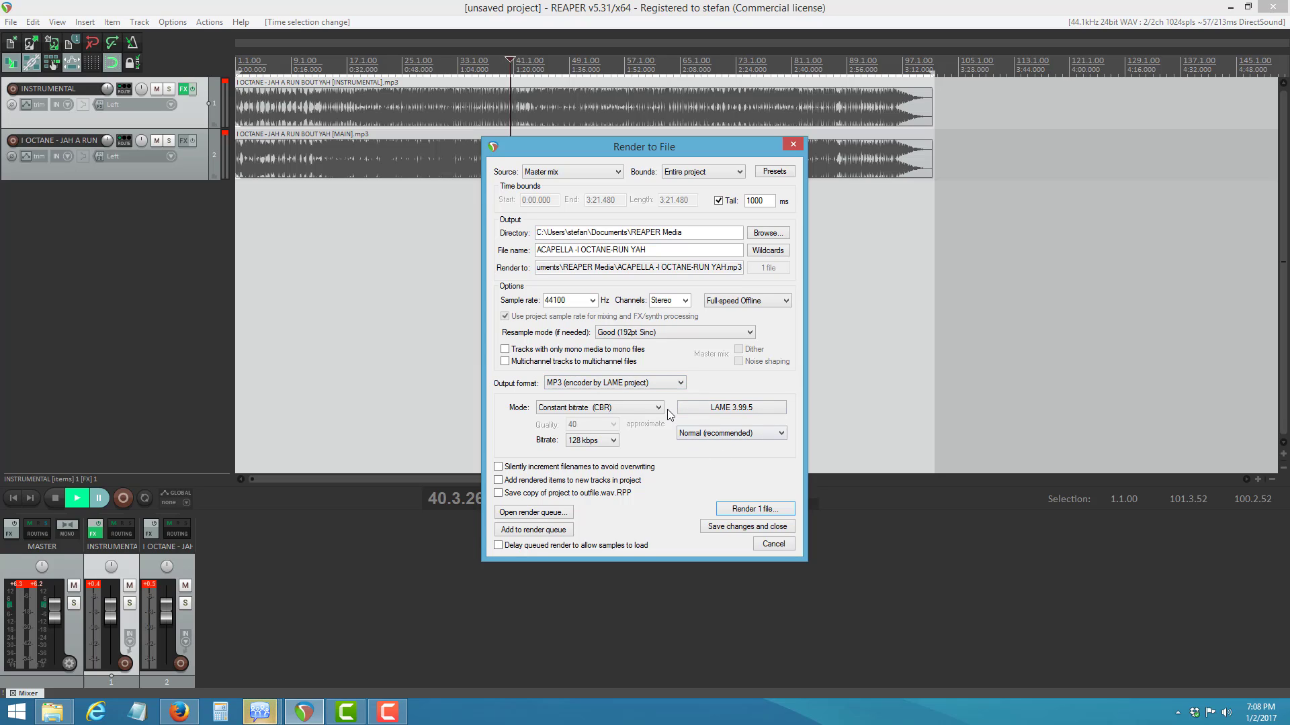
pyautogui.click(739, 176)
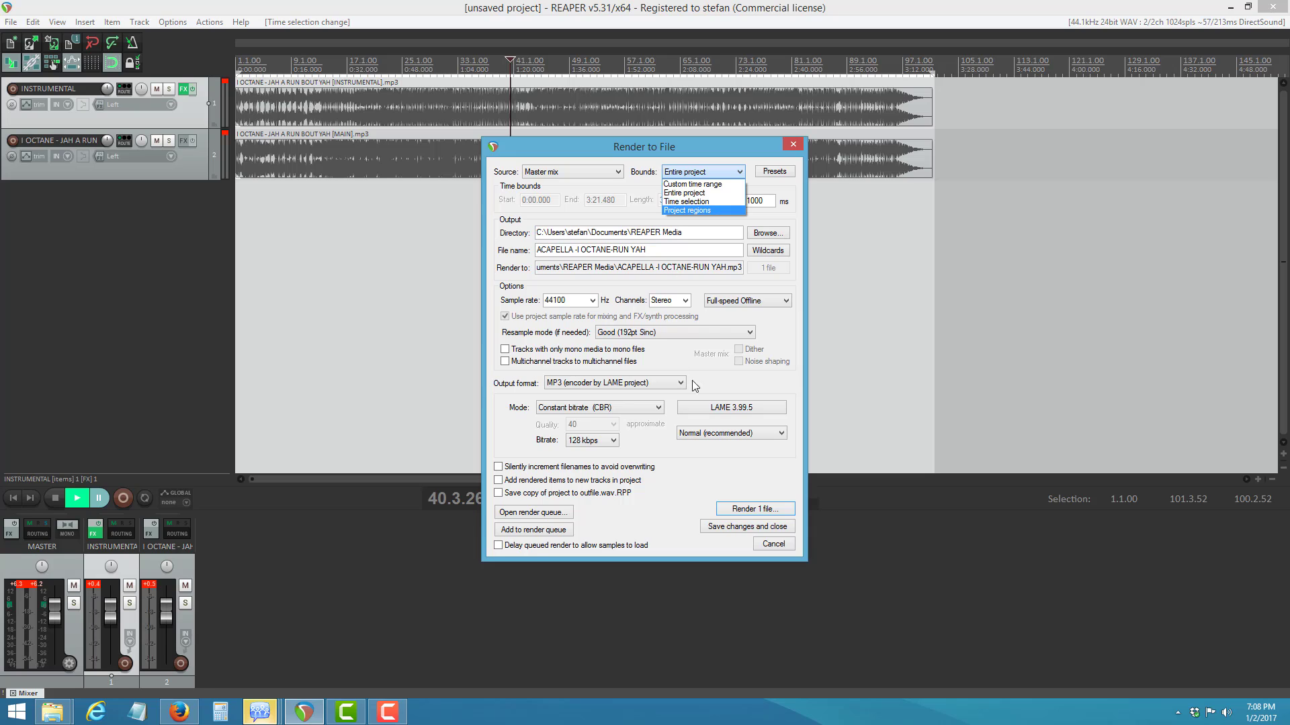
# Render only the time selection to 'ACAPELLA -I OCTANE-RUN YAH.mp3' at 128 kbps CBR
pyautogui.click(688, 201)
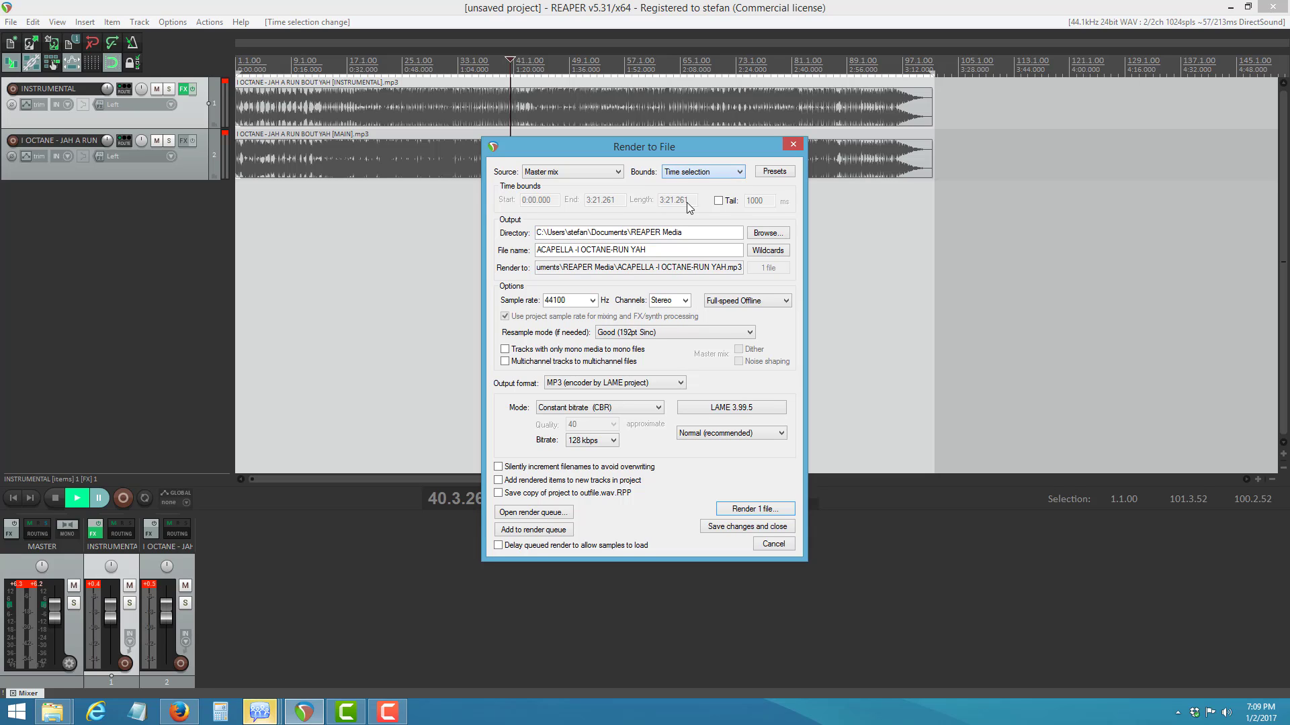
pyautogui.click(739, 511)
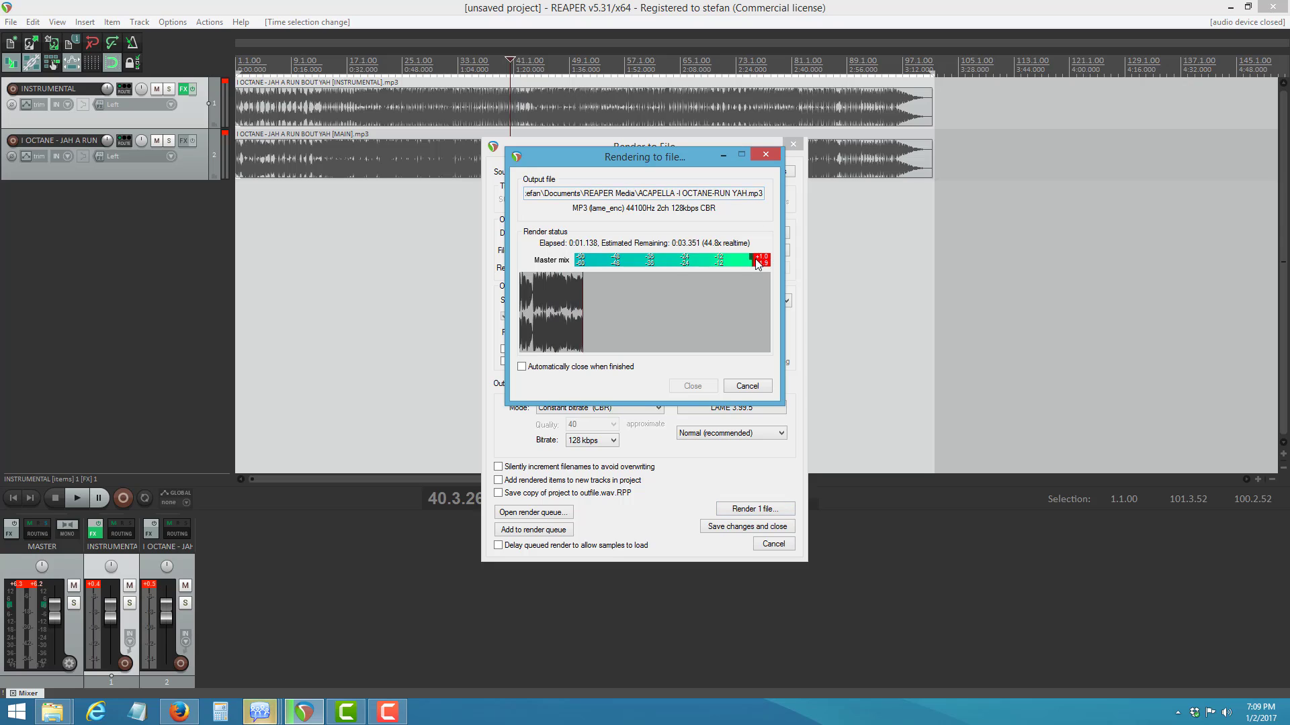